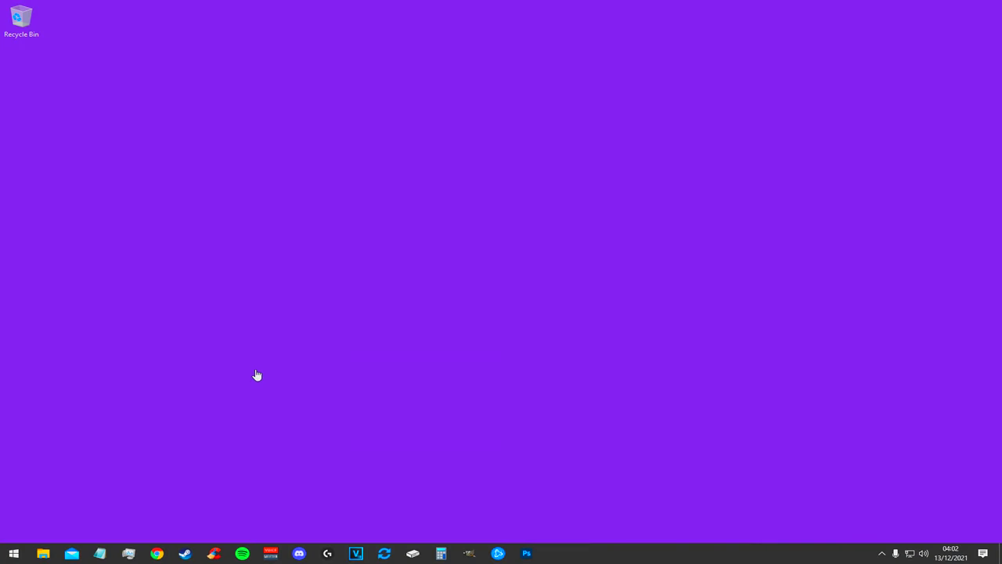
Open the current user's temporary files folder by running %temp% from the Windows search
{"action": "key", "text": "super"}
{"action": "type", "text": "%"}
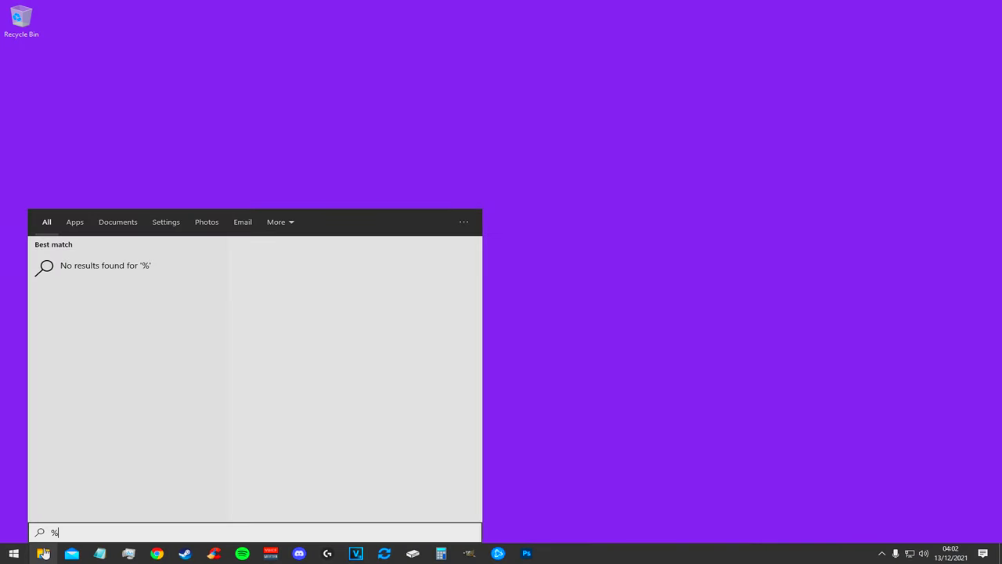
{"action": "type", "text": "temp%"}
{"action": "key", "text": "Return"}
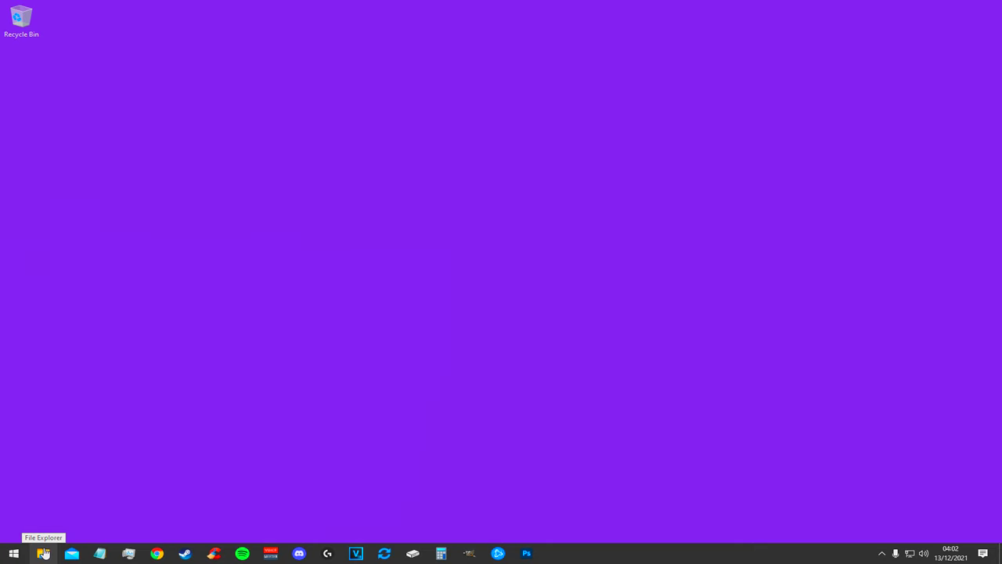
Delete all files and folders in the user's Temp folder that can be removed
{"action": "key", "text": "ctrl+a"}
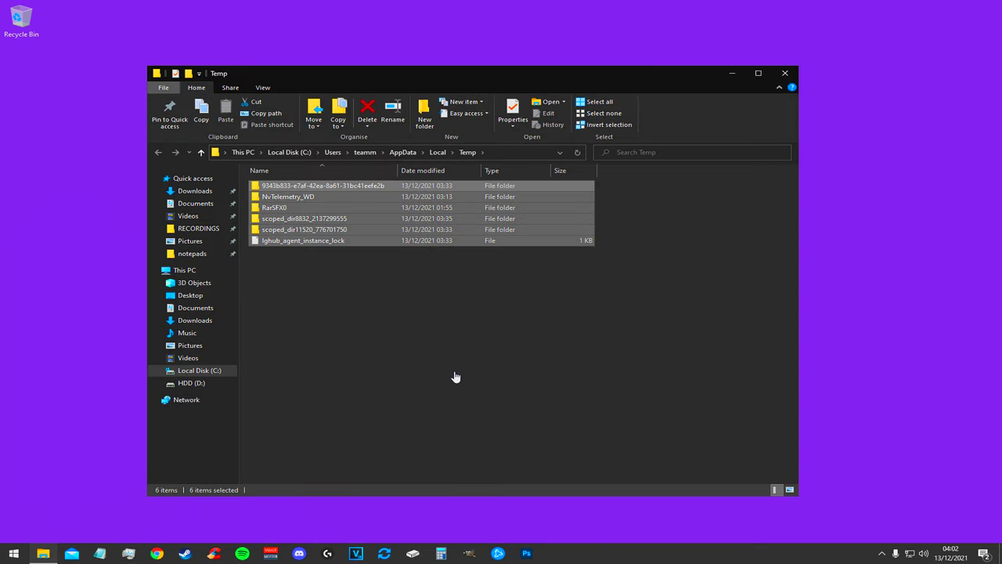
{"action": "key", "text": "Delete"}
{"action": "left_click", "coordinate": [289, 225]}
{"action": "left_click", "coordinate": [376, 140]}
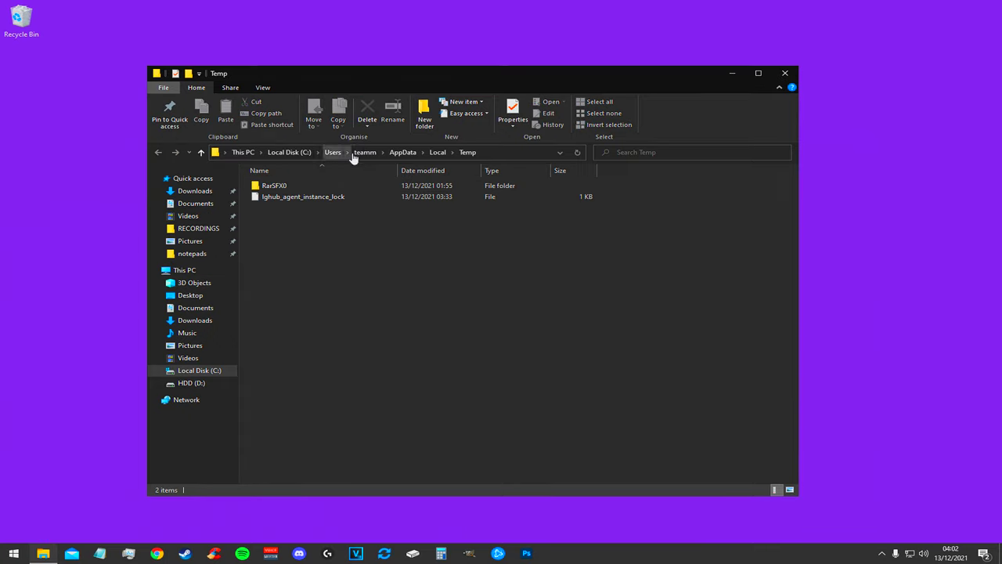
Empty the Recycle Bin and close the Temp folder window
{"action": "right_click", "coordinate": [17, 18]}
{"action": "left_click", "coordinate": [45, 37]}
{"action": "left_click", "coordinate": [545, 285]}
{"action": "left_click", "coordinate": [785, 73]}
Launch the Run dialog from the Windows search and open the "temp" folder with it
{"action": "left_click", "coordinate": [16, 553]}
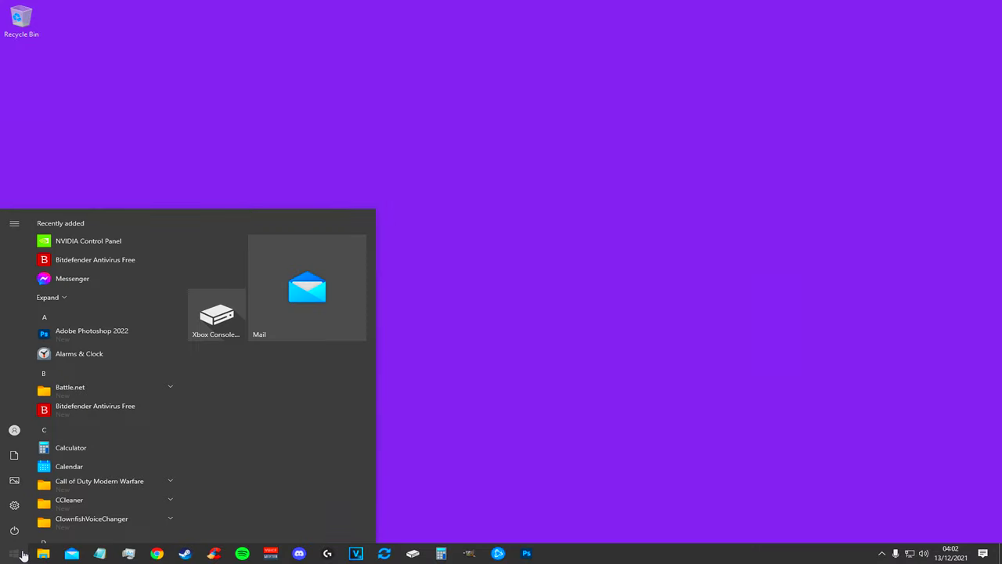
{"action": "type", "text": "run"}
{"action": "key", "text": "Return"}
{"action": "type", "text": "temp"}
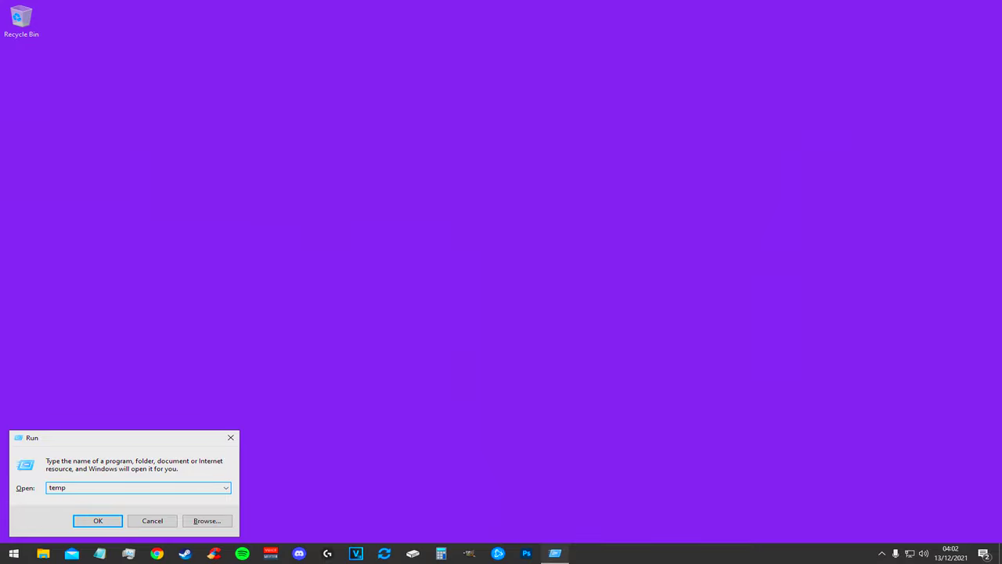
{"action": "key", "text": "Return"}
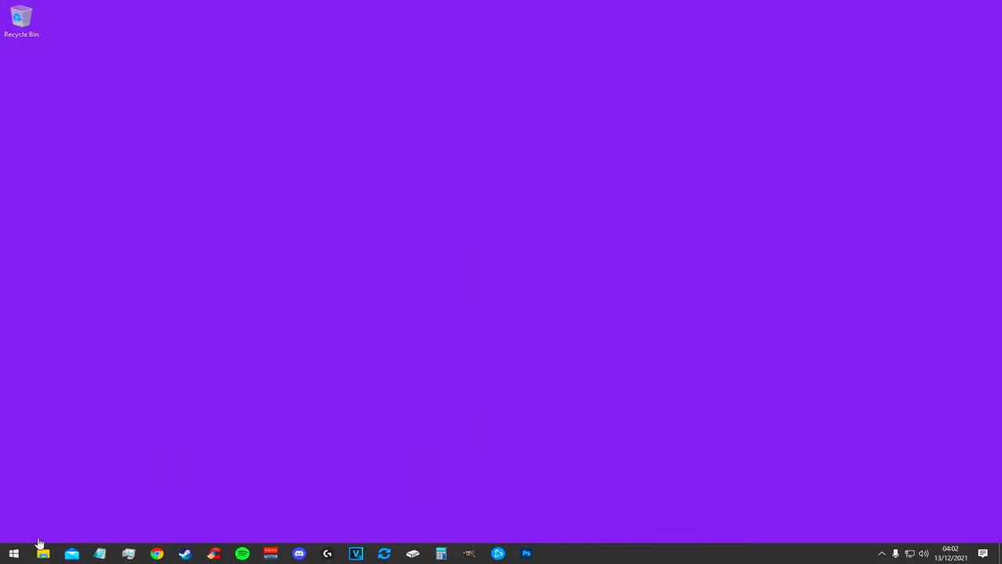
Delete everything in the Windows Temp folder, granting administrator permission for all current items, and close the folder window
{"action": "key", "text": "ctrl+a"}
{"action": "key", "text": "Delete"}
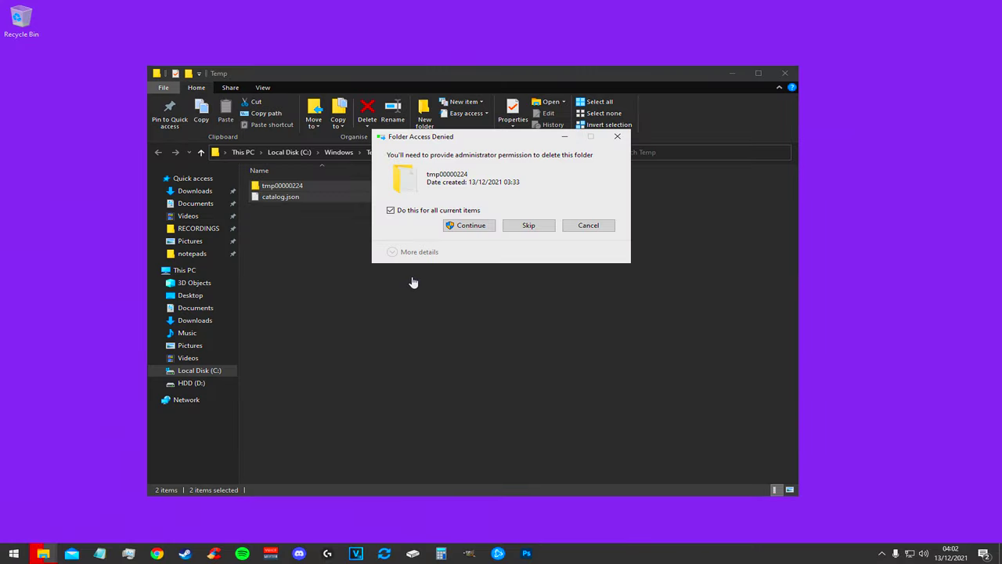
{"action": "left_click", "coordinate": [441, 227]}
{"action": "key", "text": "alt+F4"}
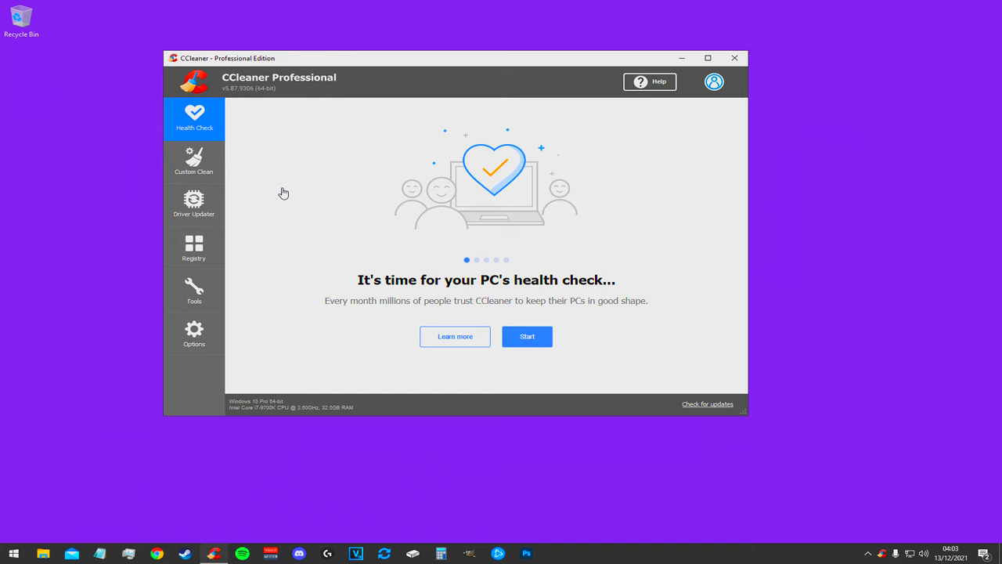
Analyze the PC with CCleaner's Custom Clean, run the cleaner on the files found, and close CCleaner
{"action": "left_click", "coordinate": [193, 163]}
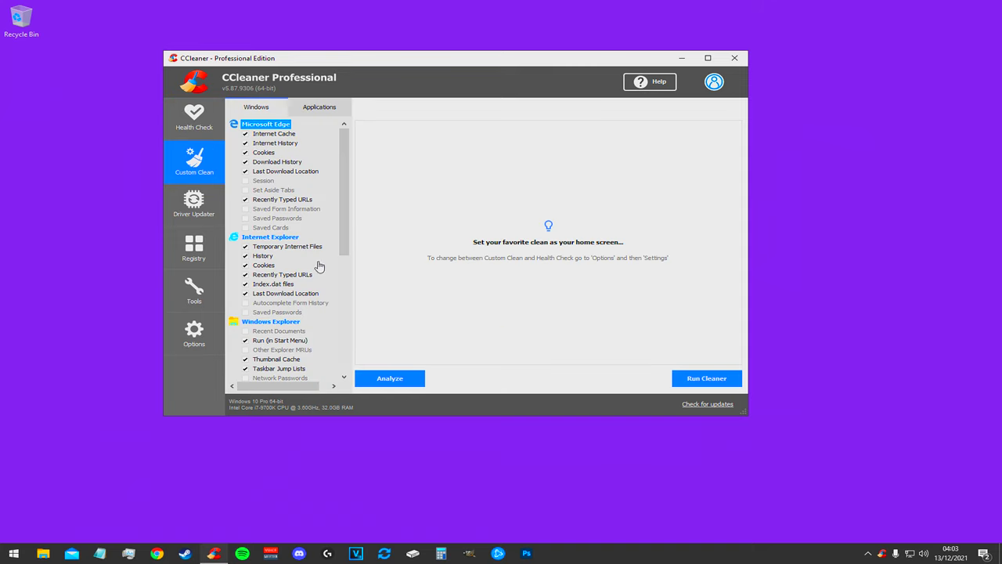
{"action": "left_click", "coordinate": [391, 379]}
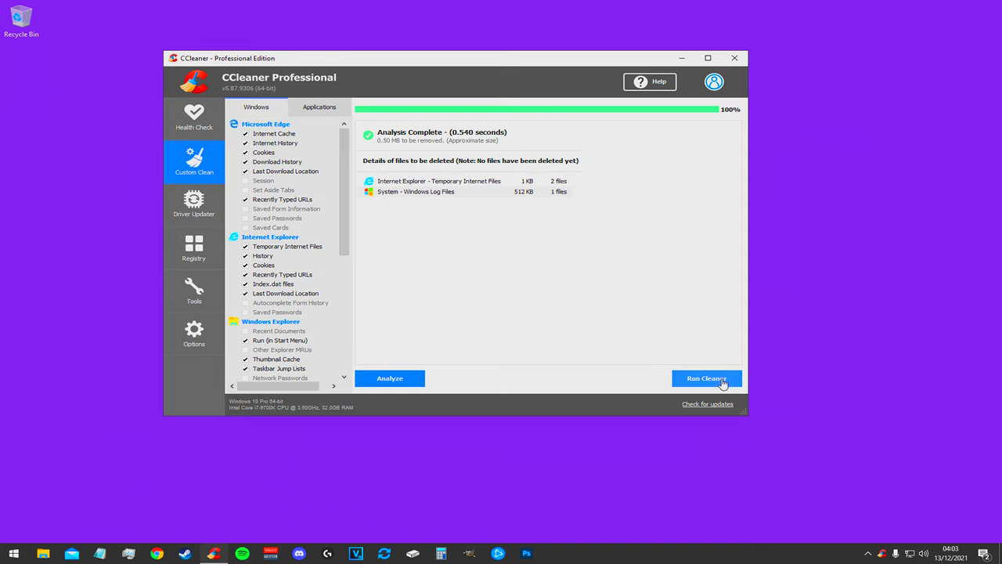
{"action": "left_click", "coordinate": [695, 378]}
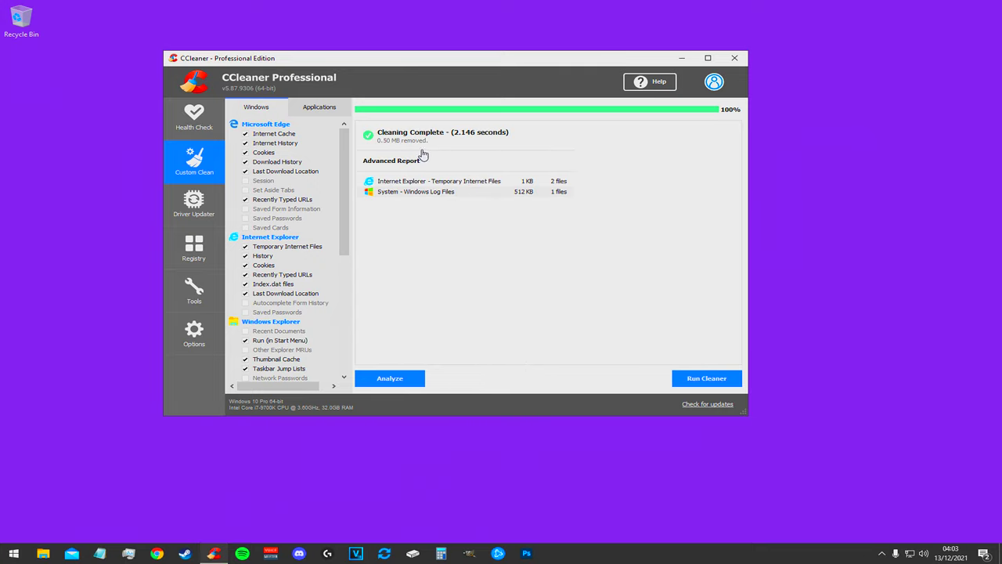
{"action": "left_click", "coordinate": [734, 58]}
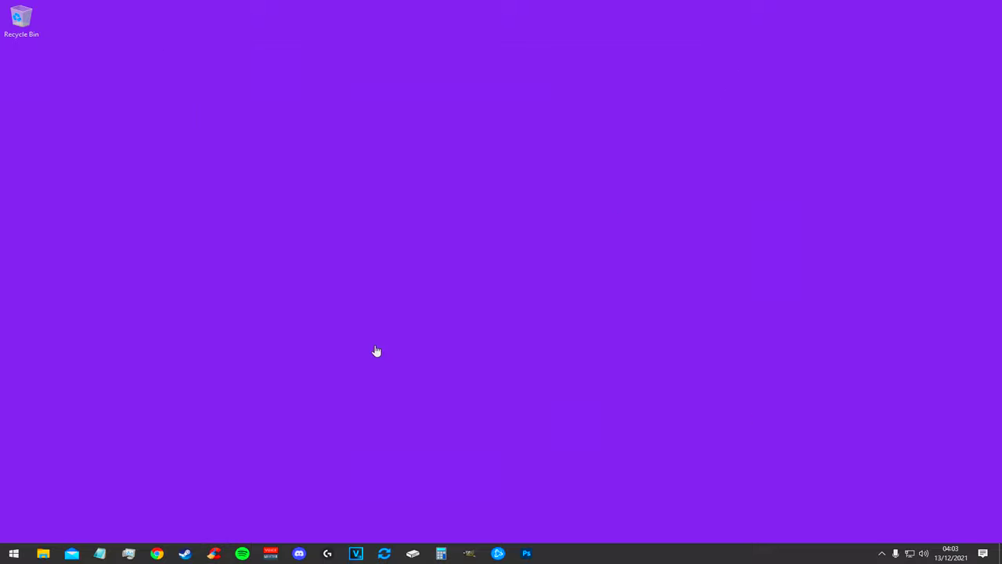
Open the NVIDIA Control Panel from the desktop and enlarge its window in width and height
{"action": "right_click", "coordinate": [400, 302]}
{"action": "left_click", "coordinate": [363, 309]}
{"action": "right_click", "coordinate": [362, 303]}
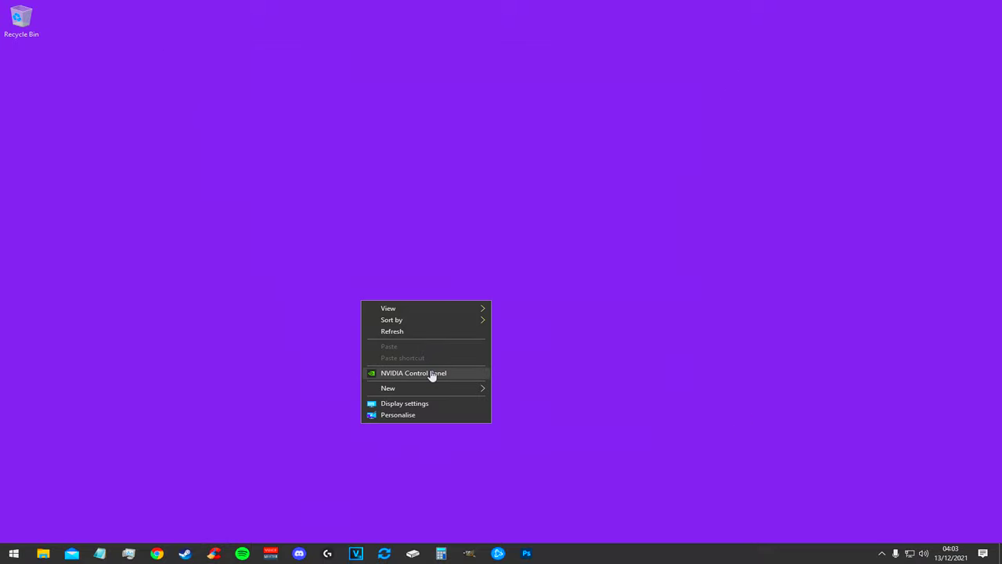
{"action": "left_click", "coordinate": [399, 374]}
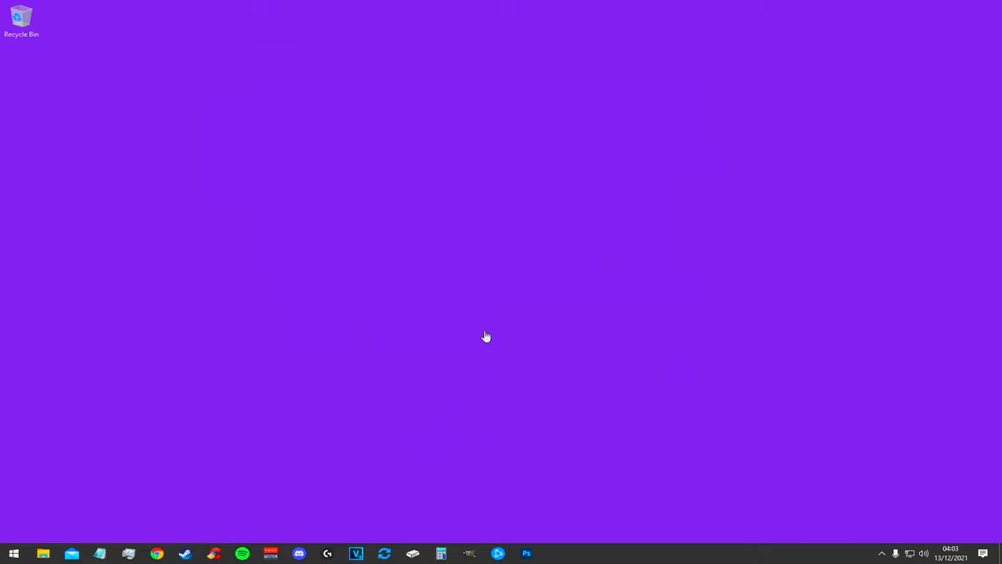
{"action": "right_click", "coordinate": [425, 311]}
{"action": "left_click", "coordinate": [457, 383]}
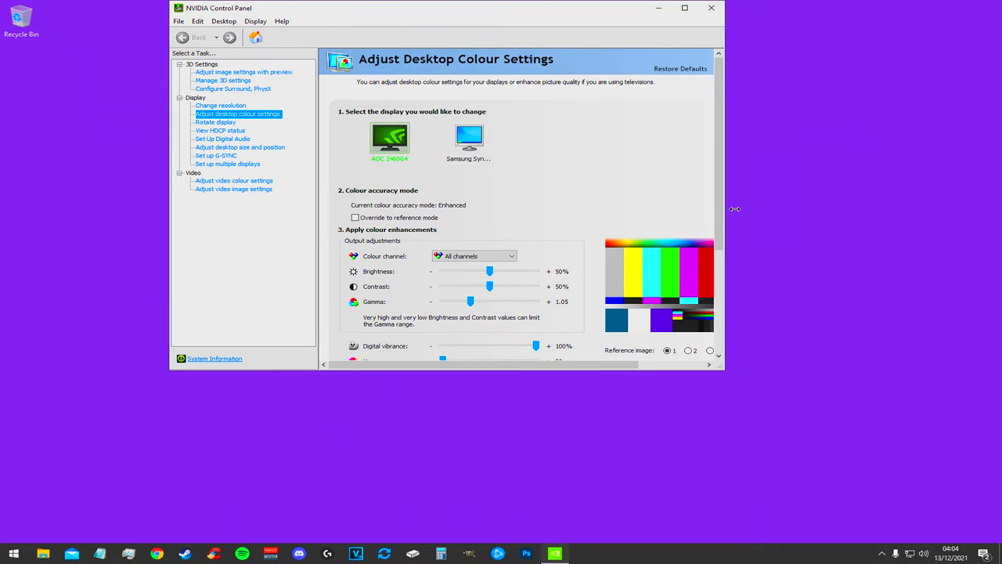
{"action": "left_click_drag", "start_coordinate": [735, 208], "coordinate": [860, 208]}
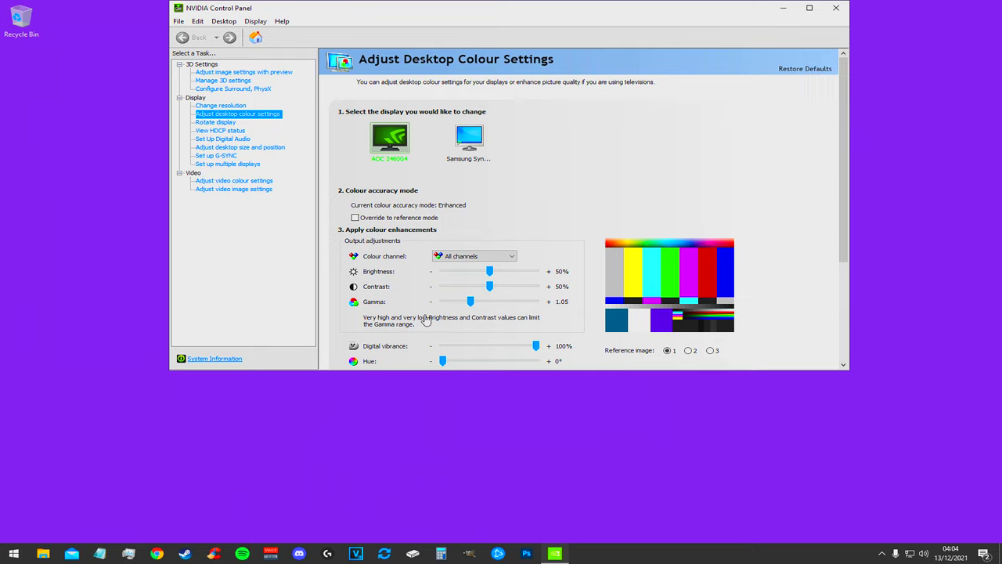
{"action": "left_click_drag", "start_coordinate": [491, 378], "coordinate": [505, 437]}
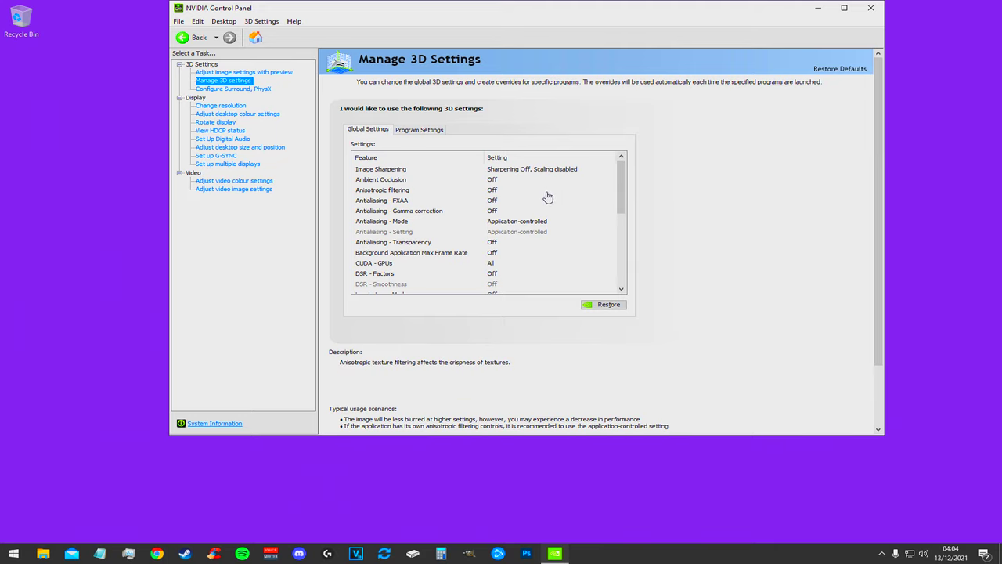
Examine the global 3D settings, including Vertical sync, and the G-SYNC setup page, closing the NVIDIA Control Panel when done
{"action": "left_click_drag", "start_coordinate": [629, 193], "coordinate": [635, 228]}
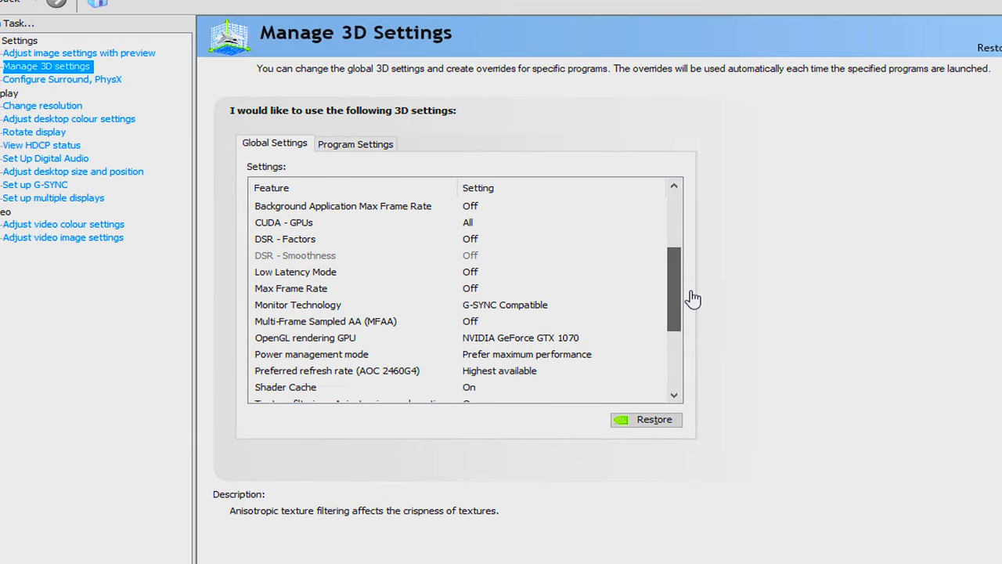
{"action": "left_click_drag", "start_coordinate": [693, 298], "coordinate": [689, 360]}
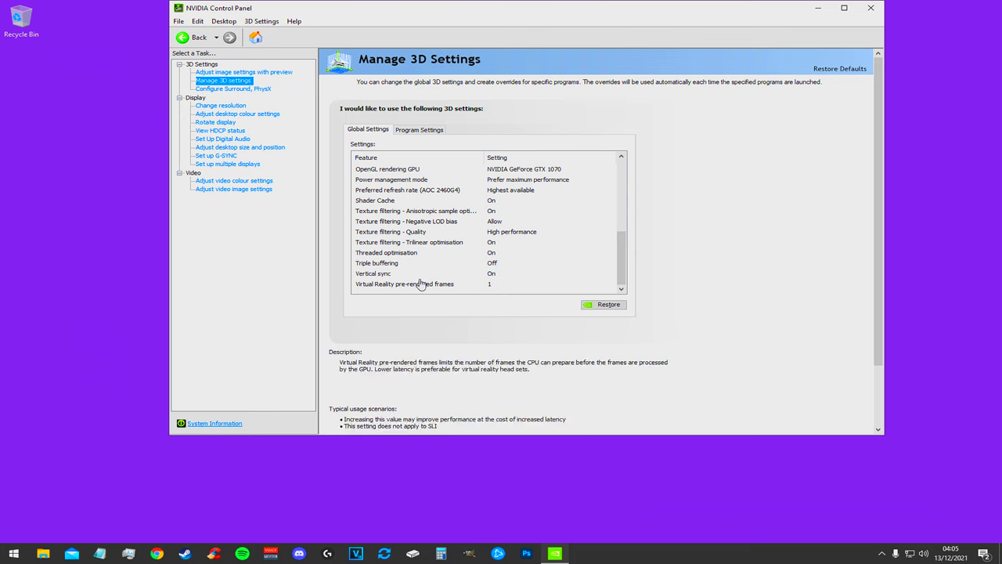
{"action": "left_click", "coordinate": [495, 276]}
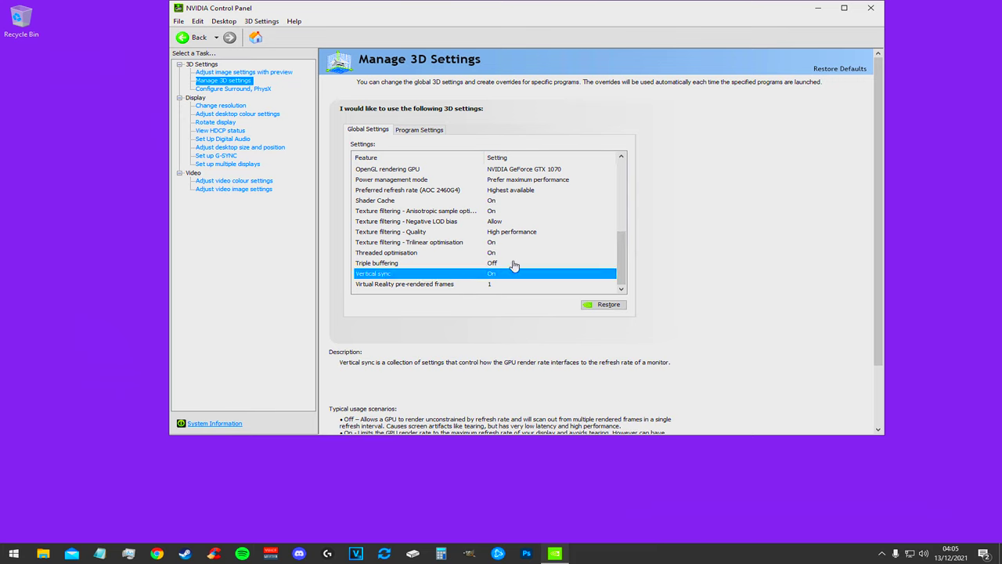
{"action": "left_click", "coordinate": [523, 275]}
{"action": "left_click", "coordinate": [558, 297]}
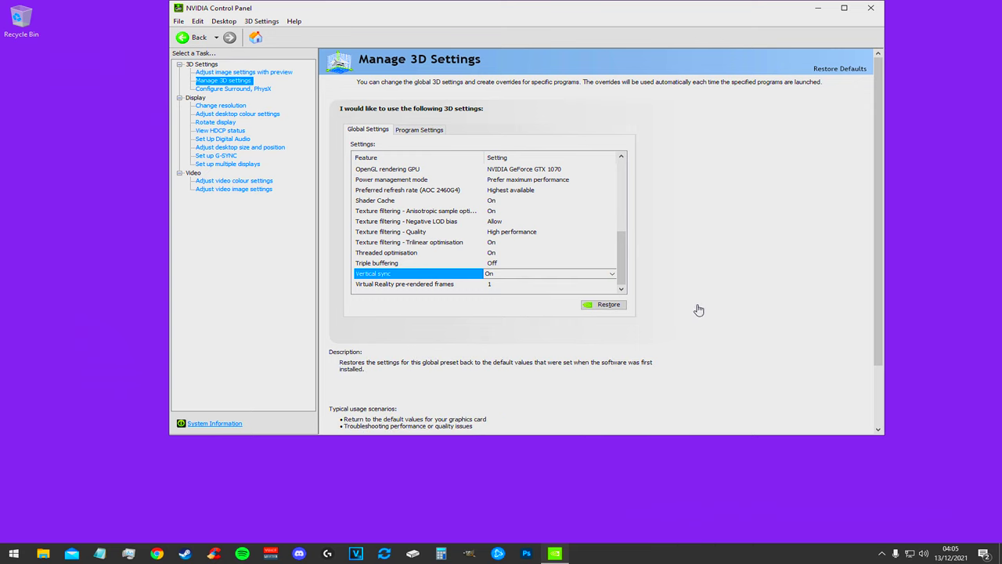
{"action": "left_click_drag", "start_coordinate": [624, 279], "coordinate": [625, 228]}
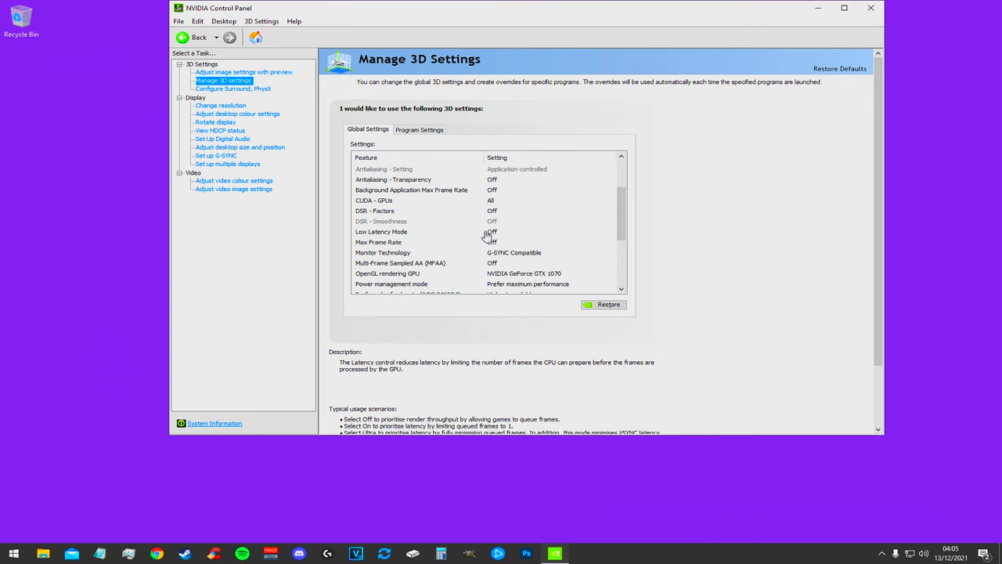
{"action": "left_click", "coordinate": [224, 158]}
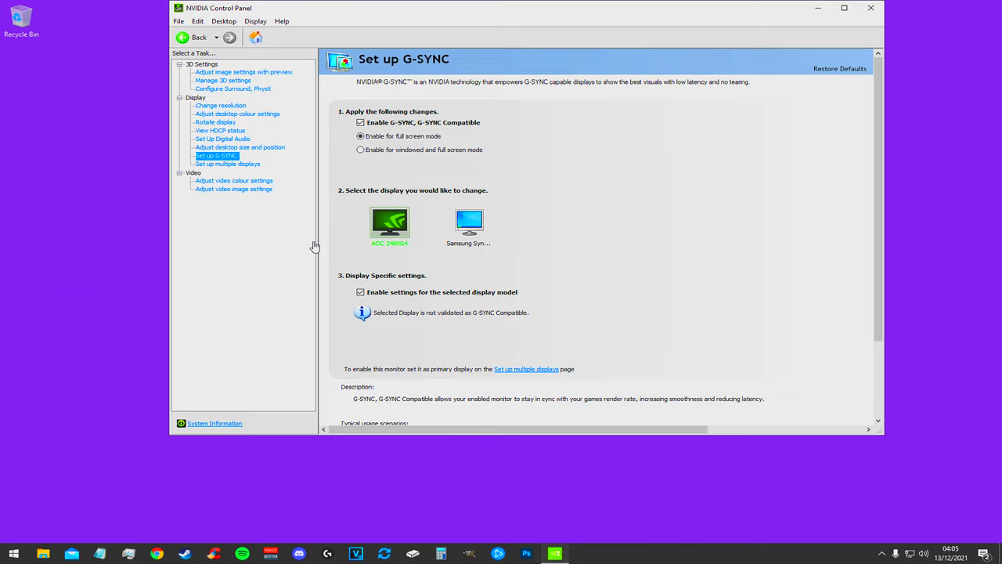
{"action": "key", "text": "alt+F4"}
Search Windows for "game mode", open the Game Mode settings and turn Game Mode on
{"action": "left_click", "coordinate": [14, 554]}
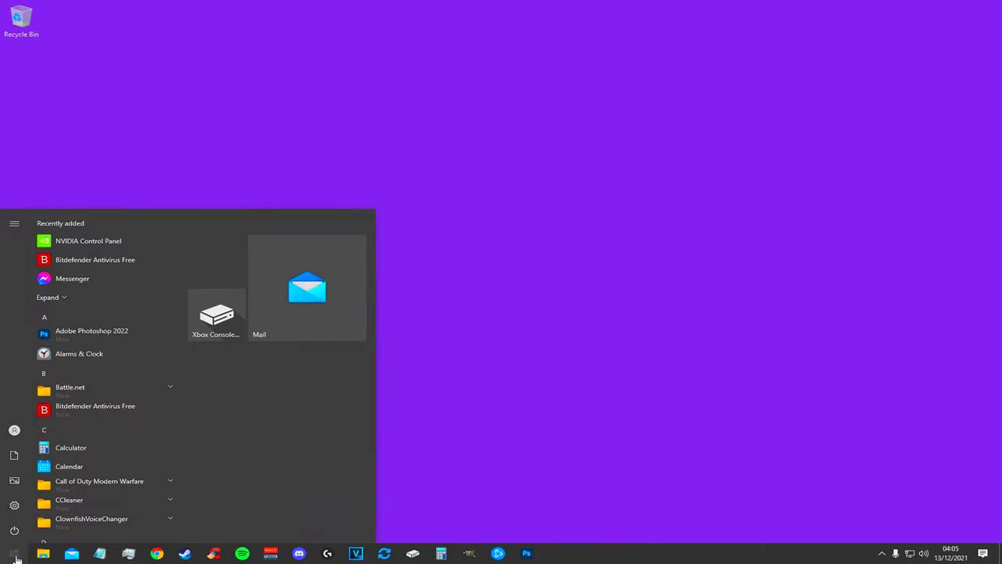
{"action": "type", "text": "game mode"}
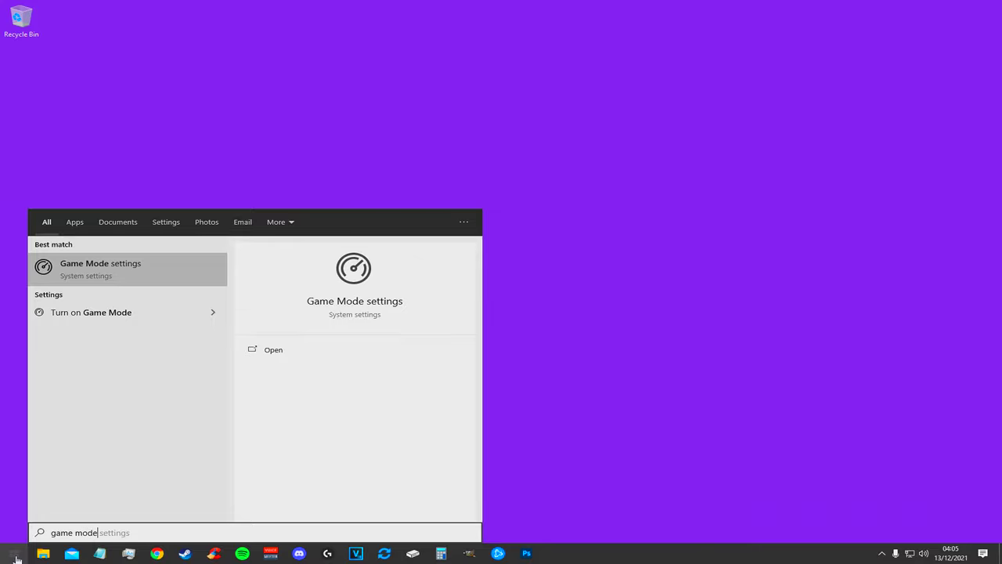
{"action": "key", "text": "Return"}
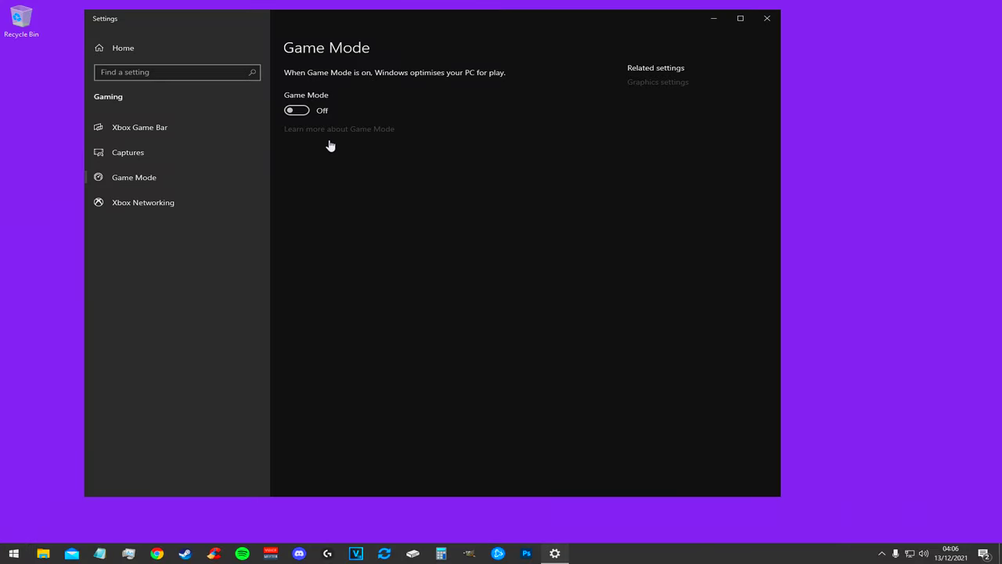
{"action": "left_click", "coordinate": [300, 112]}
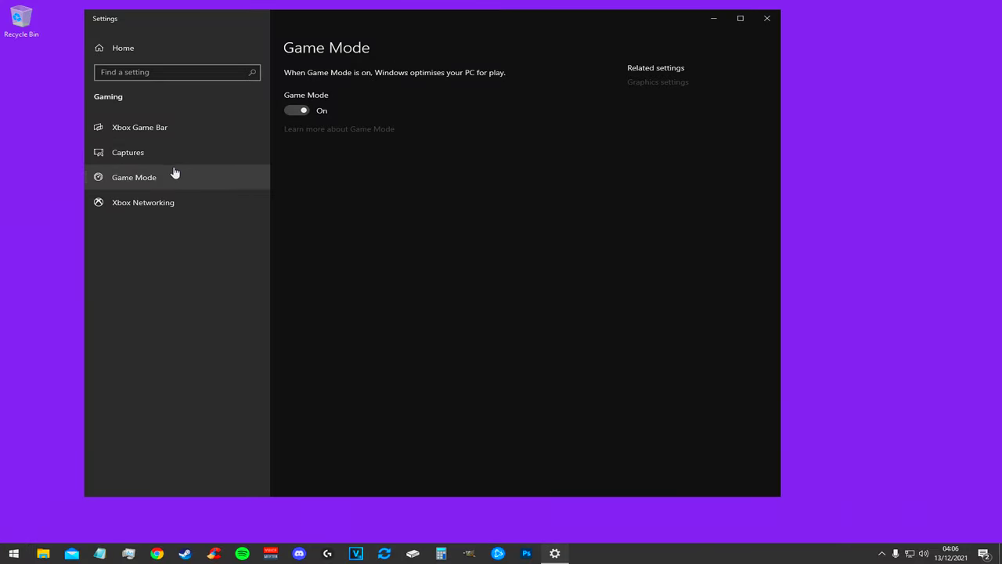
Check the Xbox Game Bar, Captures and Xbox Networking settings pages, closing Settings when done
{"action": "left_click", "coordinate": [161, 130]}
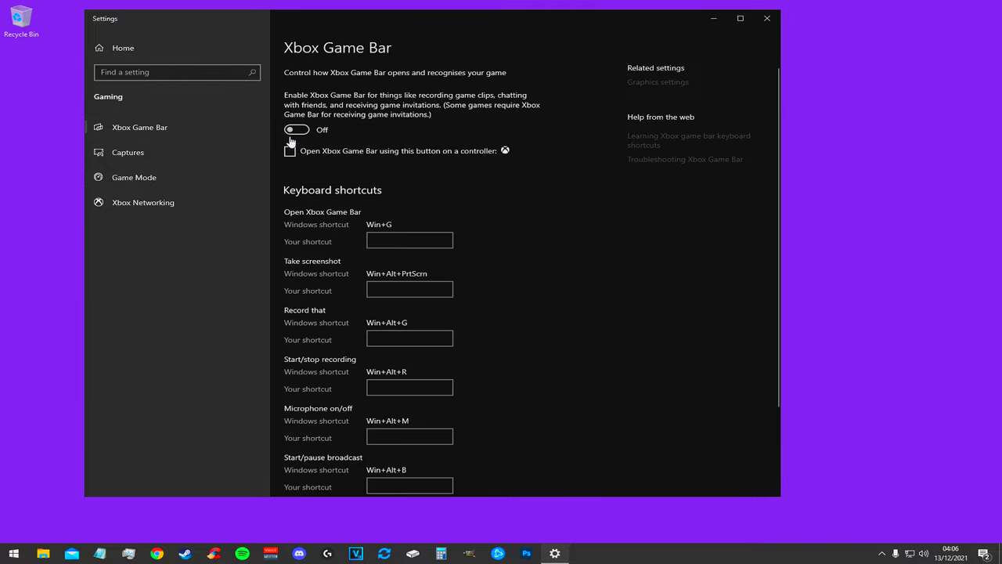
{"action": "left_click", "coordinate": [168, 152]}
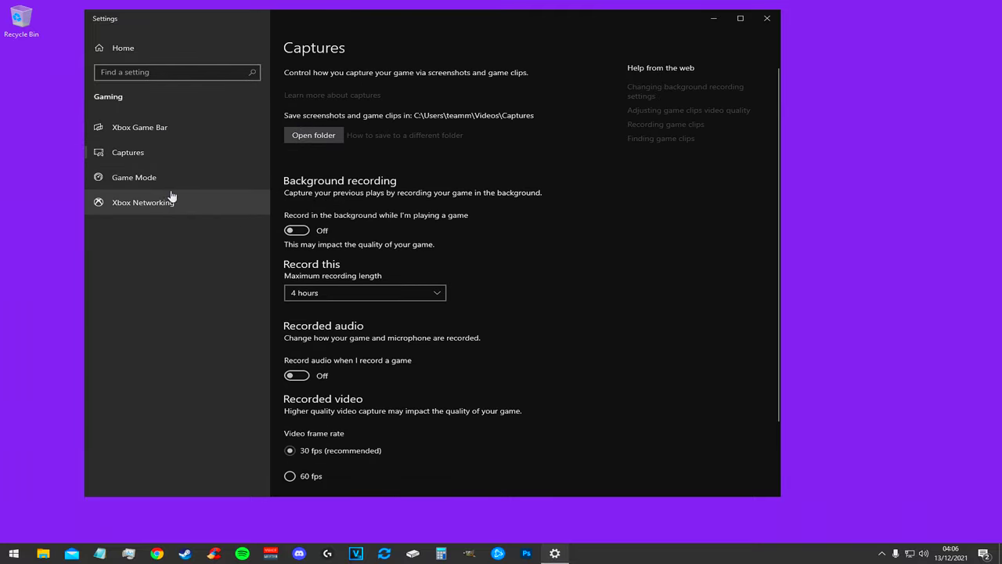
{"action": "left_click", "coordinate": [177, 201]}
{"action": "key", "text": "alt+F4"}
Search Windows for "grap" to open the graphics settings, and reposition the Settings window
{"action": "left_click", "coordinate": [15, 554]}
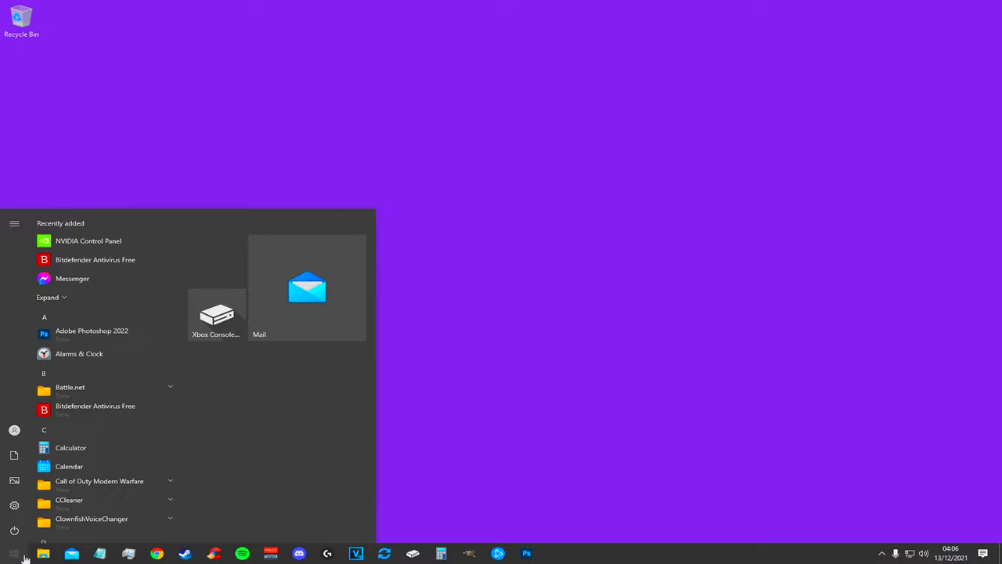
{"action": "type", "text": "grap"}
{"action": "key", "text": "Return"}
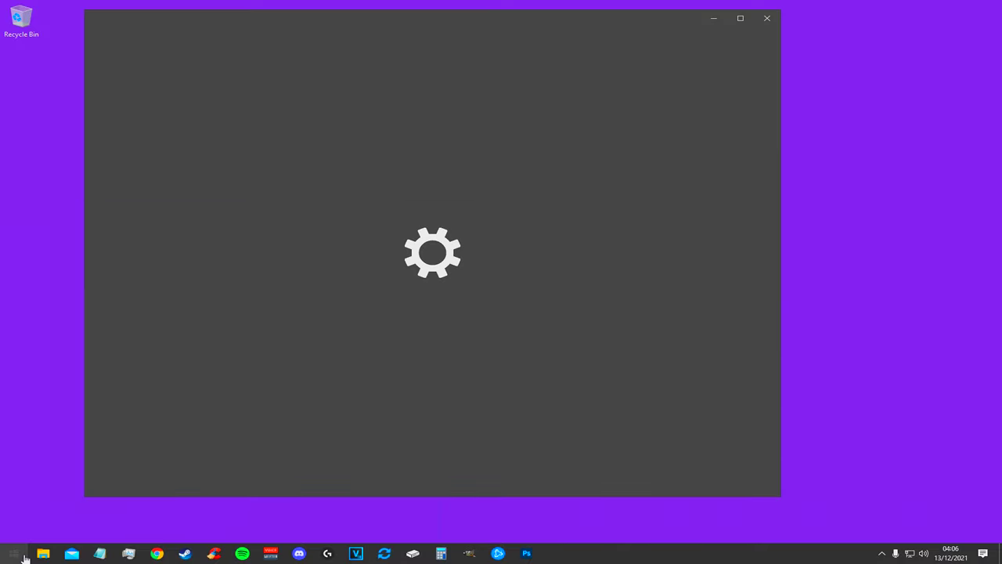
{"action": "left_click_drag", "start_coordinate": [445, 26], "coordinate": [526, 23]}
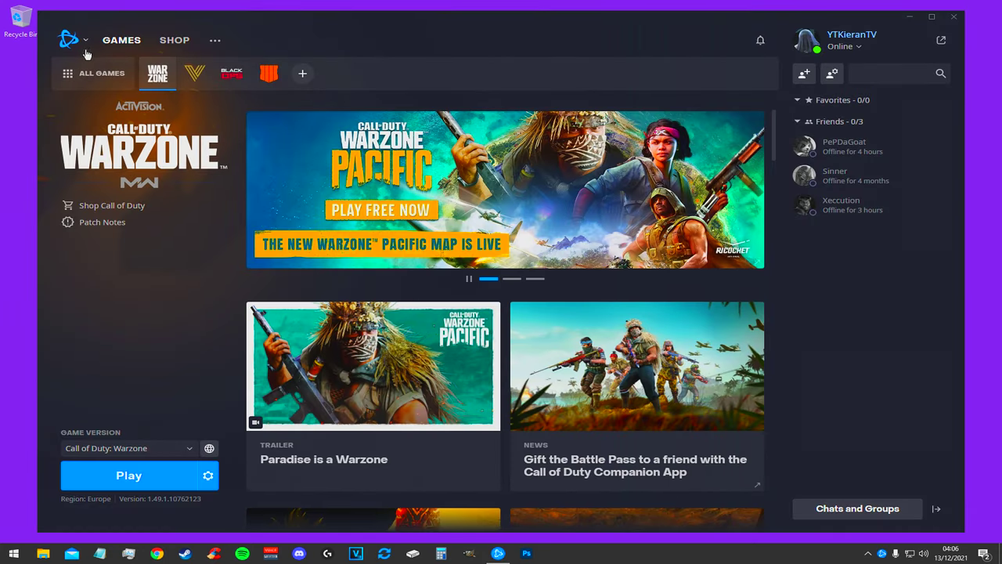
In the Battle.net app settings, set On Game Launch to Exit Battle.net completely, check the browser hardware acceleration option and save
{"action": "left_click", "coordinate": [86, 50]}
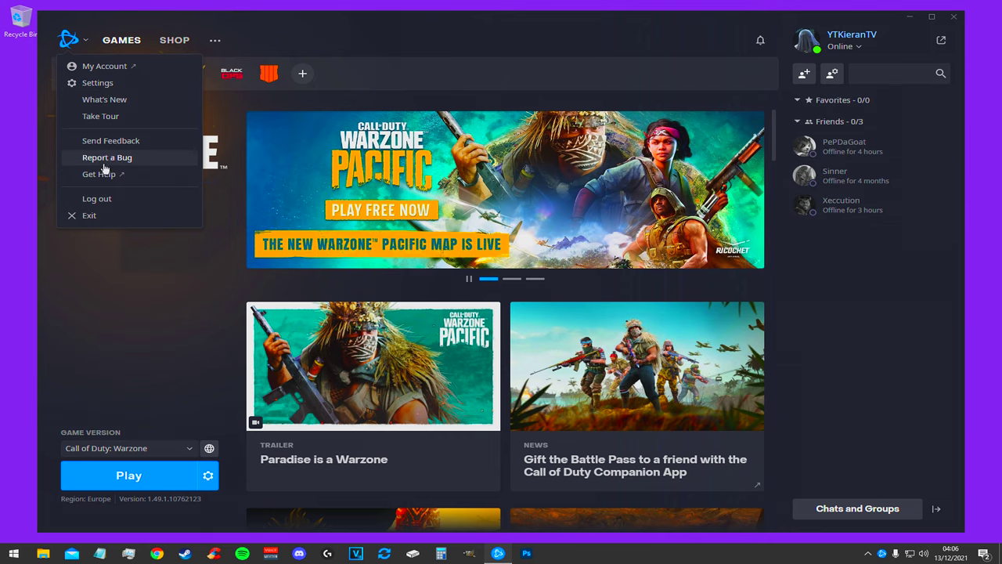
{"action": "left_click", "coordinate": [97, 82]}
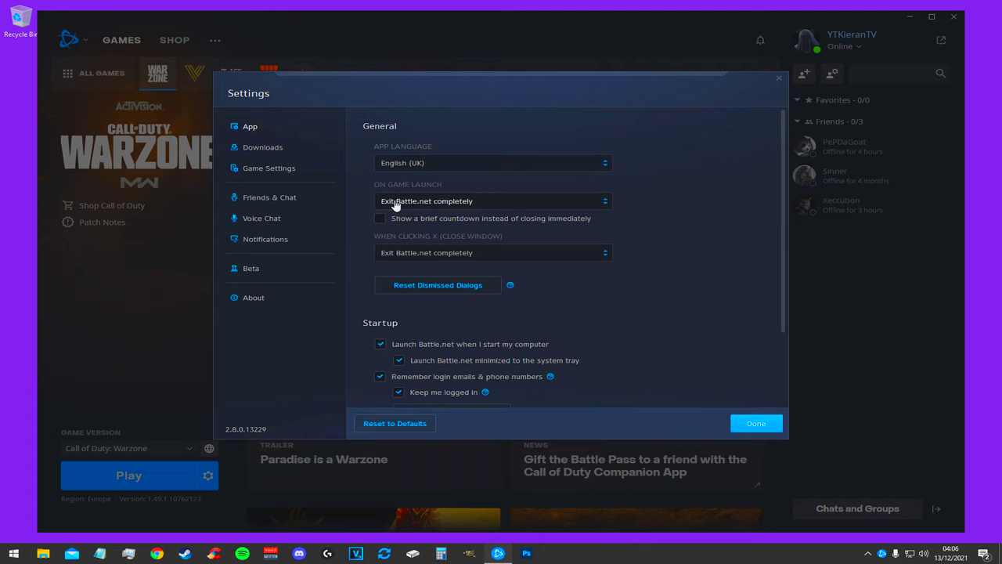
{"action": "left_click", "coordinate": [458, 208]}
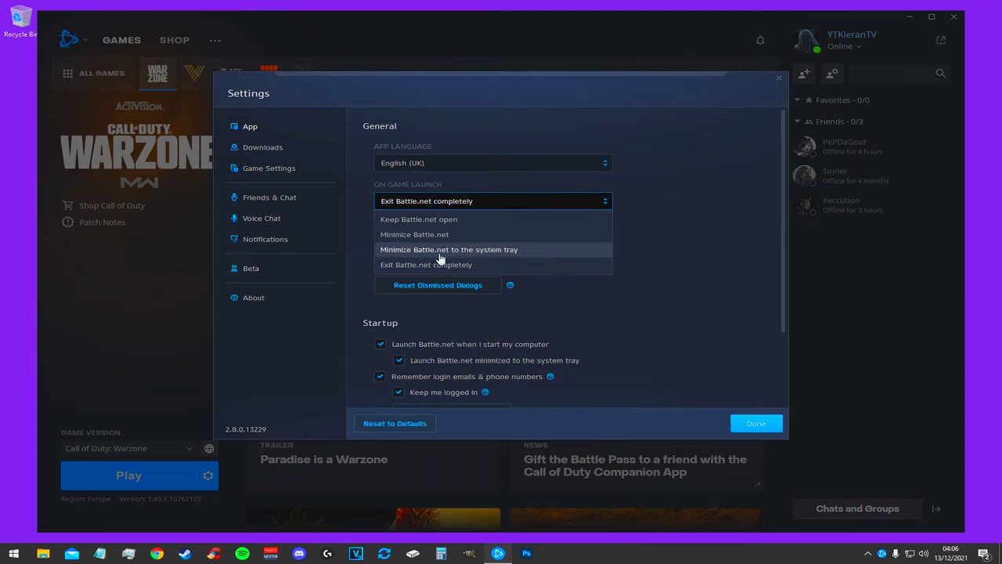
{"action": "left_click", "coordinate": [448, 267]}
{"action": "scroll", "coordinate": [518, 310], "scroll_direction": "down", "scroll_amount": 2}
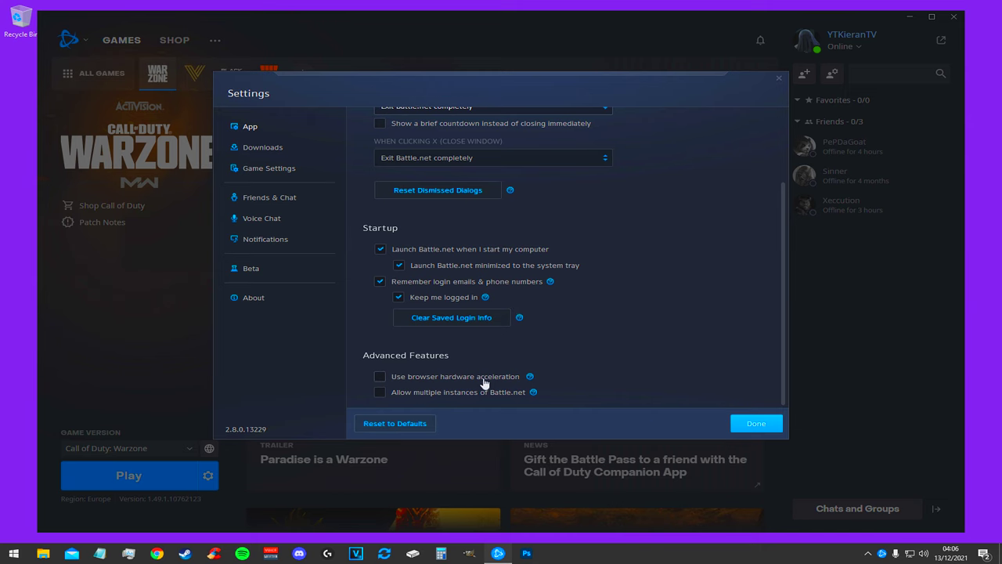
{"action": "left_click", "coordinate": [756, 424]}
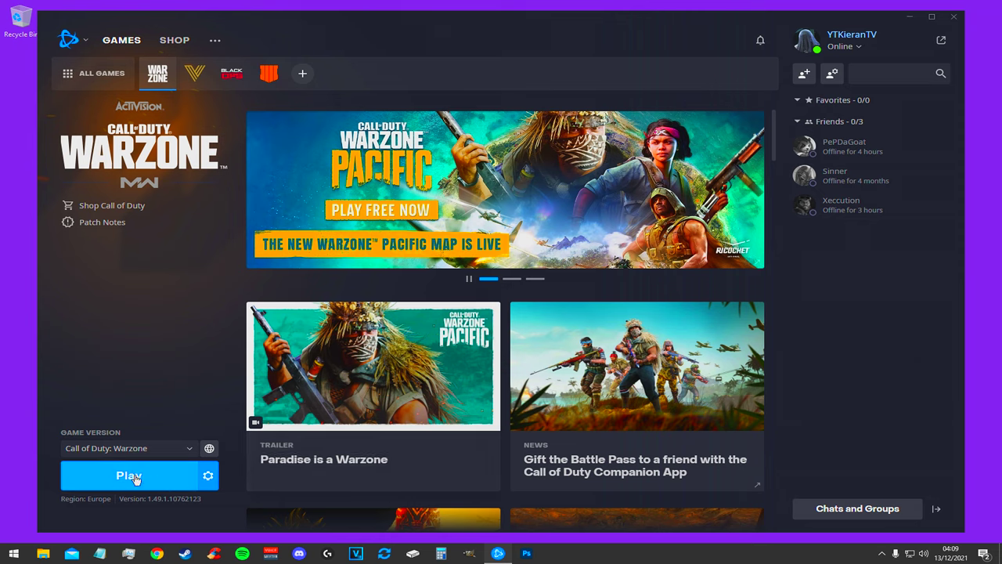
Check the additional command line argument -d3d11 in Warzone's game settings and close the settings
{"action": "left_click", "coordinate": [207, 475]}
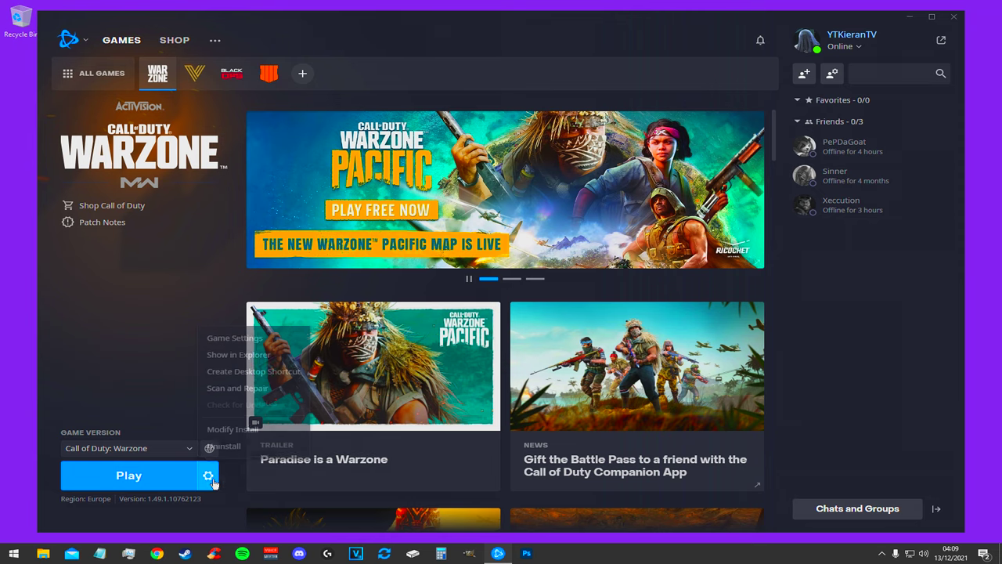
{"action": "left_click", "coordinate": [281, 330]}
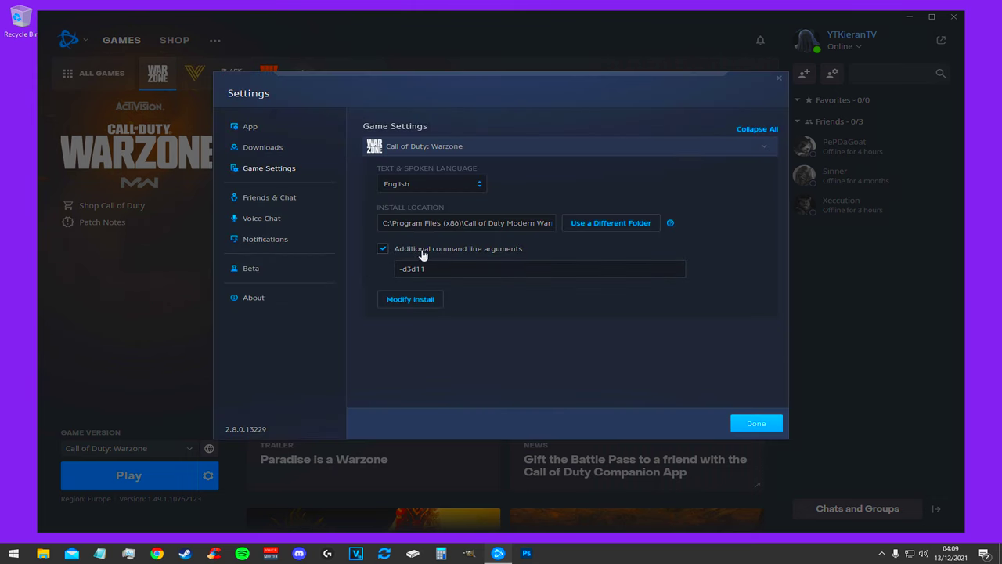
{"action": "left_click_drag", "start_coordinate": [439, 269], "coordinate": [344, 271]}
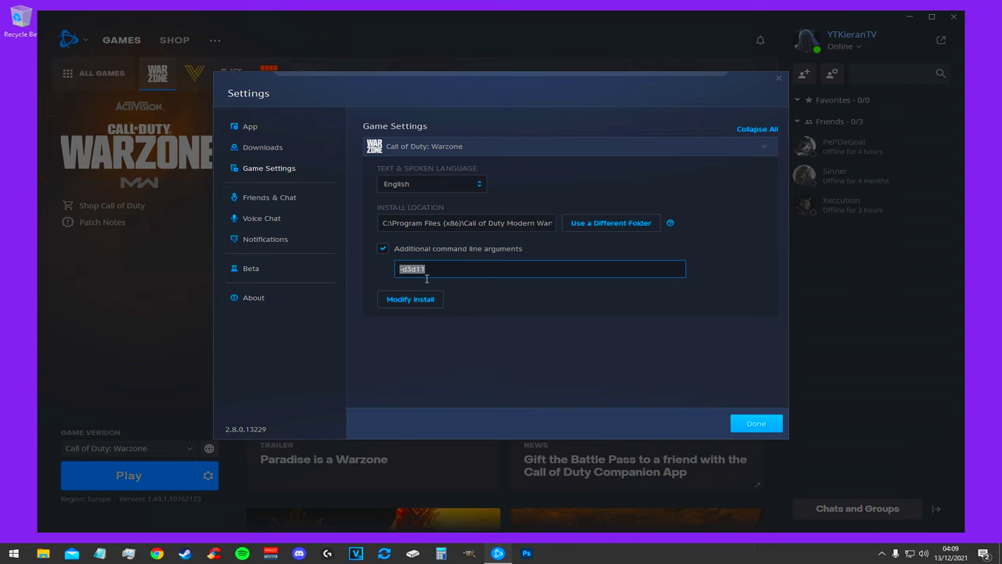
{"action": "left_click", "coordinate": [457, 277]}
{"action": "left_click", "coordinate": [759, 425]}
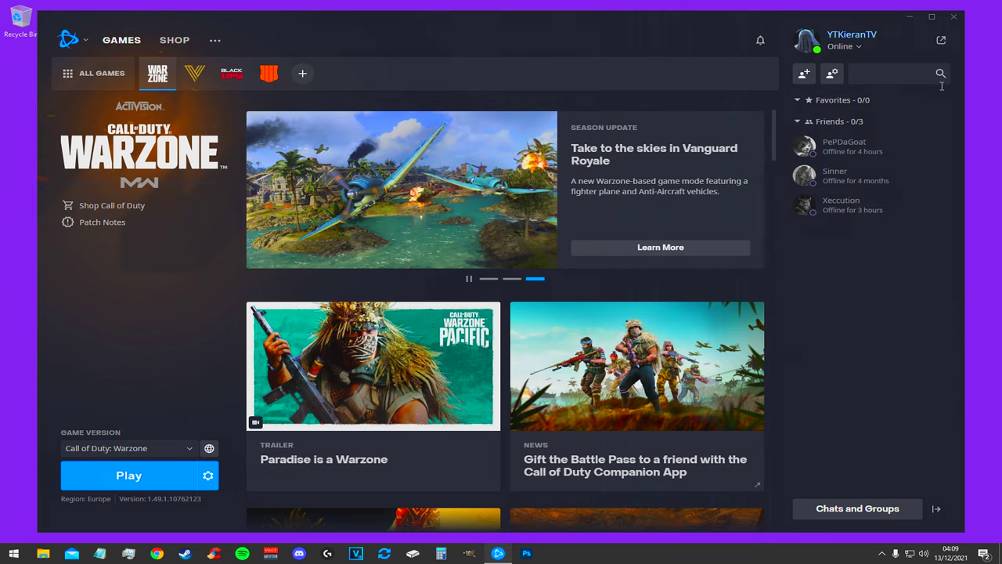
Show Warzone's install location in File Explorer and open the Call of Duty Modern Warfare folder
{"action": "left_click", "coordinate": [207, 476]}
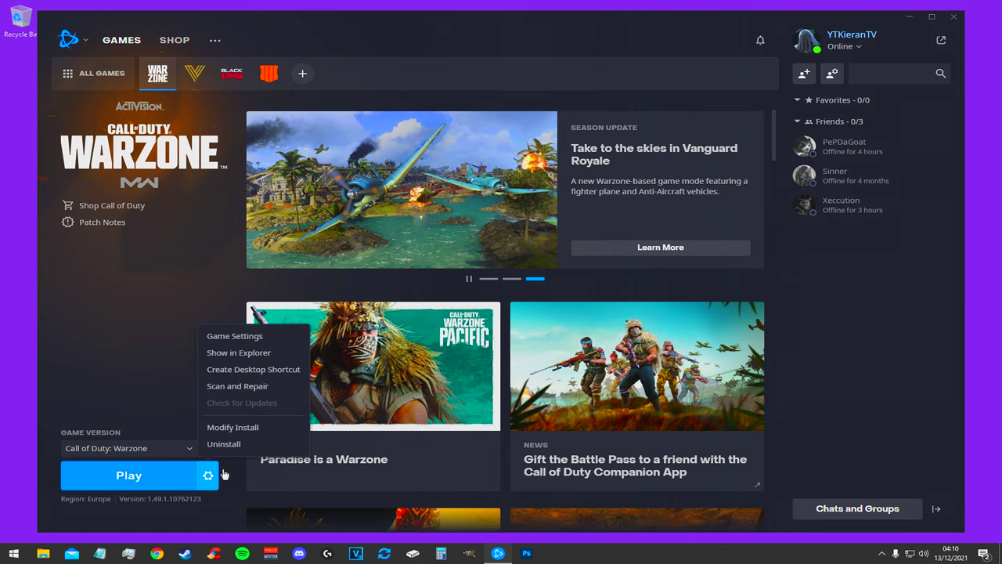
{"action": "left_click", "coordinate": [254, 353]}
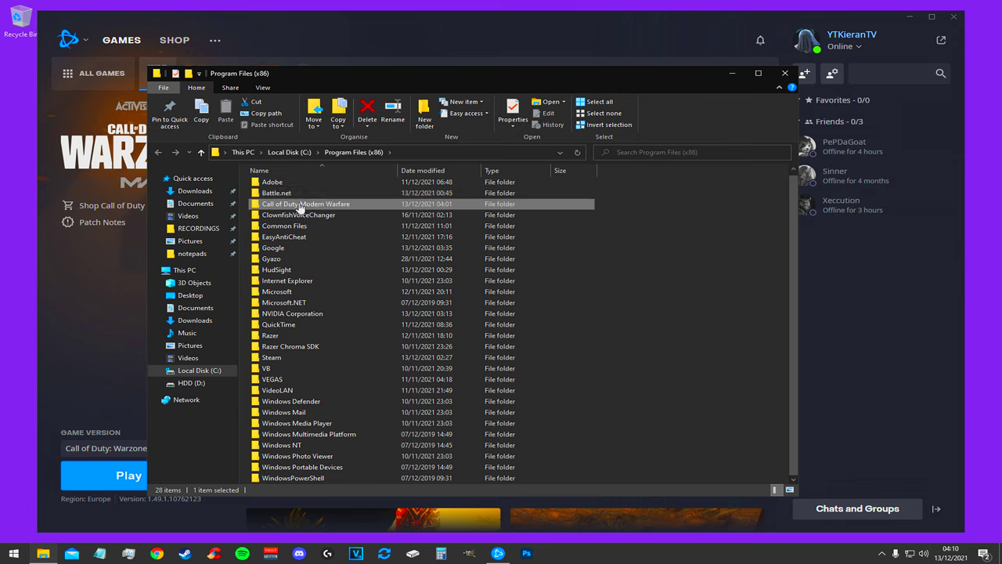
{"action": "double_click", "coordinate": [316, 208]}
{"action": "scroll", "coordinate": [319, 235], "scroll_direction": "down", "scroll_amount": 8}
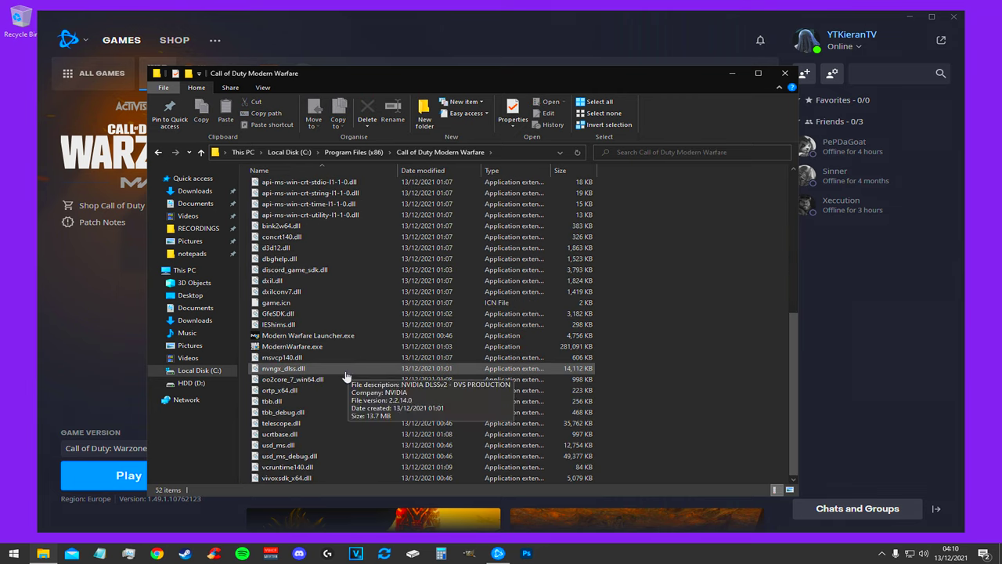
Open the compatibility properties of ModernWarfare.exe and reposition the dialog
{"action": "left_click", "coordinate": [299, 348]}
{"action": "right_click", "coordinate": [300, 350]}
{"action": "left_click", "coordinate": [321, 353]}
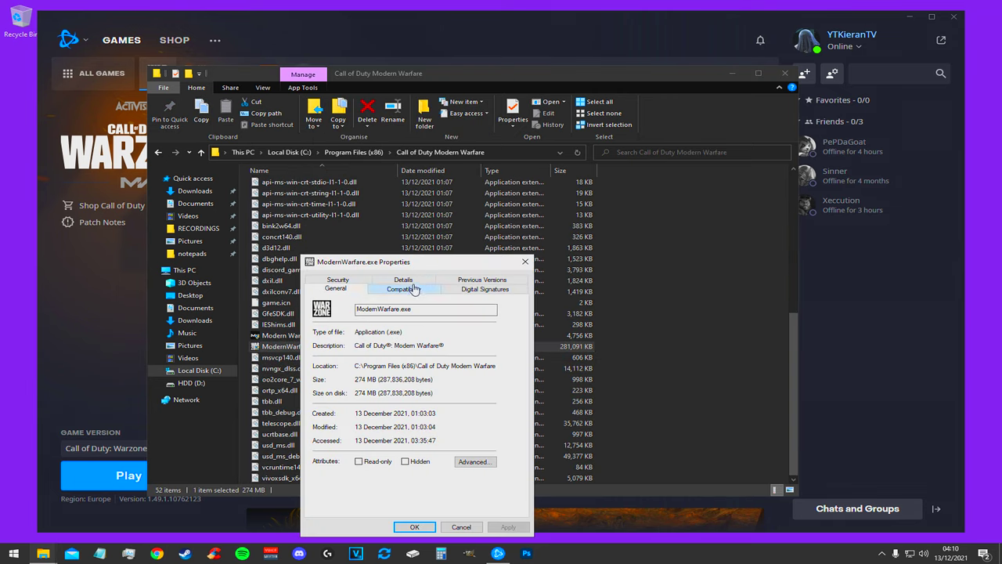
{"action": "left_click", "coordinate": [405, 288]}
{"action": "left_click_drag", "start_coordinate": [424, 264], "coordinate": [501, 103]}
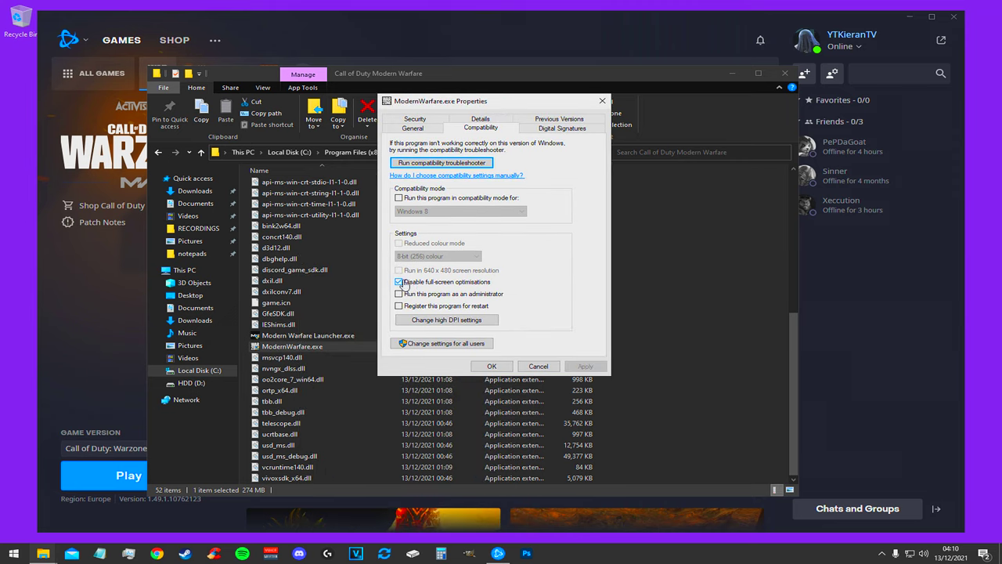
Set ModernWarfare.exe's high DPI scaling override to be performed by Application, and apply the compatibility settings
{"action": "left_click", "coordinate": [446, 320]}
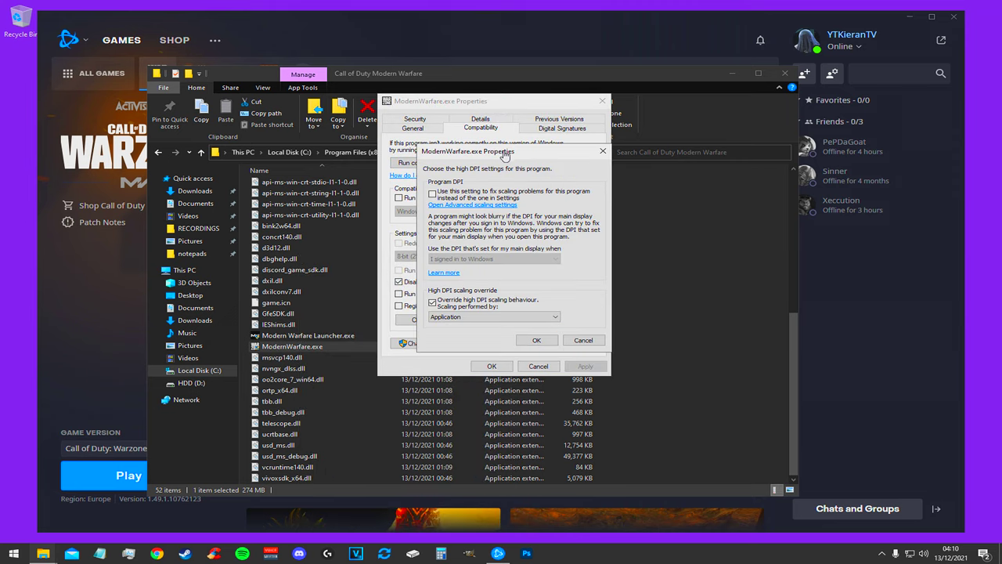
{"action": "left_click_drag", "start_coordinate": [505, 154], "coordinate": [657, 157]}
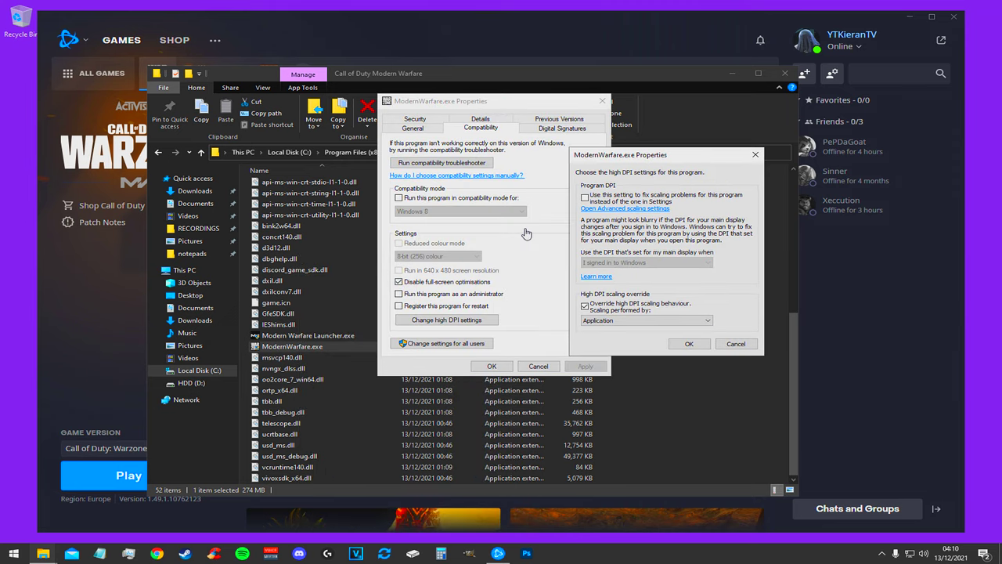
{"action": "left_click", "coordinate": [640, 321]}
{"action": "left_click", "coordinate": [615, 335]}
{"action": "left_click", "coordinate": [649, 320]}
{"action": "left_click", "coordinate": [650, 329]}
{"action": "left_click", "coordinate": [679, 343]}
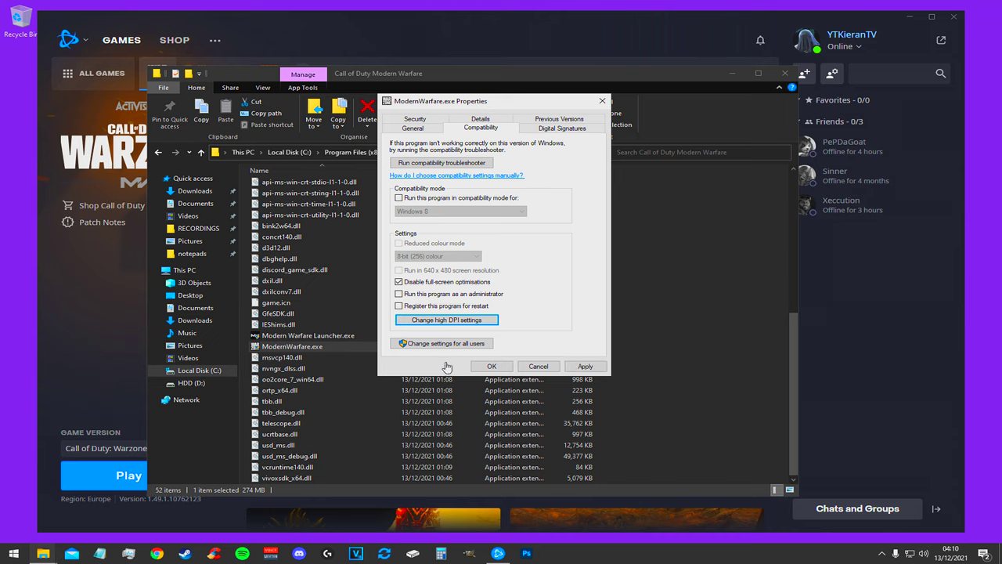
{"action": "left_click", "coordinate": [586, 365]}
{"action": "left_click", "coordinate": [491, 366]}
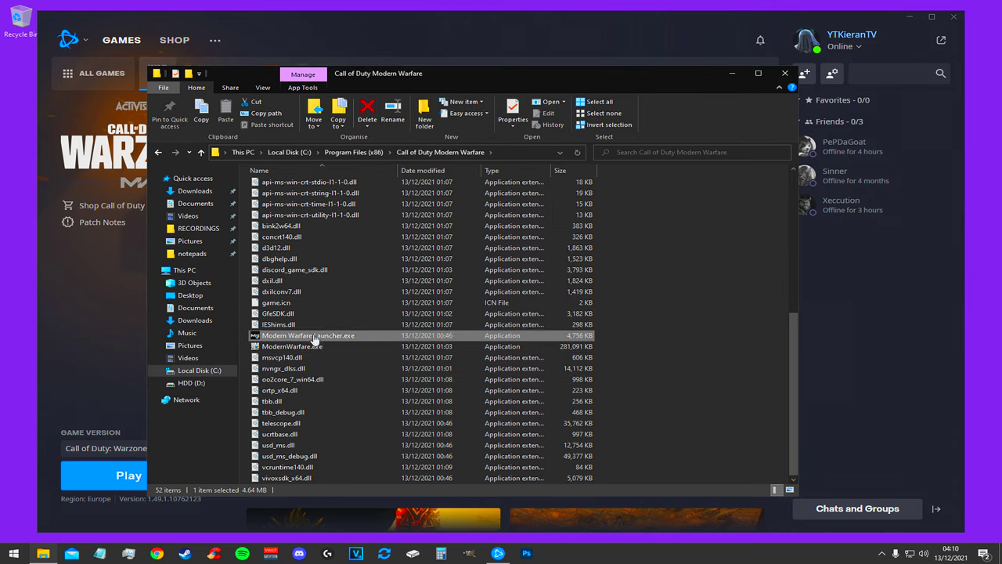
Open Modern Warfare Launcher.exe's compatibility properties and confirm its high DPI scaling override performed by Application
{"action": "right_click", "coordinate": [313, 336]}
{"action": "left_click", "coordinate": [337, 328]}
{"action": "left_click", "coordinate": [411, 288]}
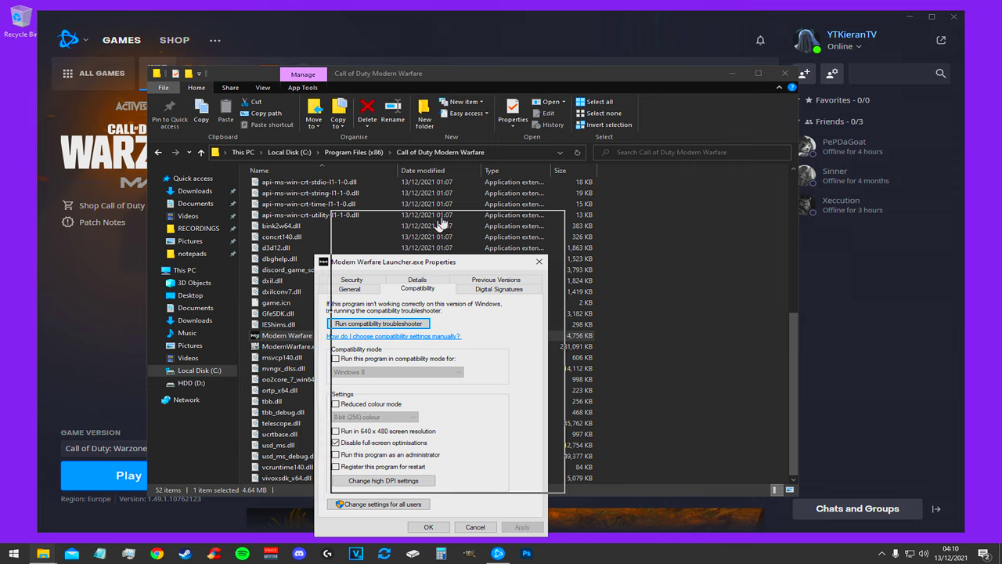
{"action": "left_click", "coordinate": [418, 374]}
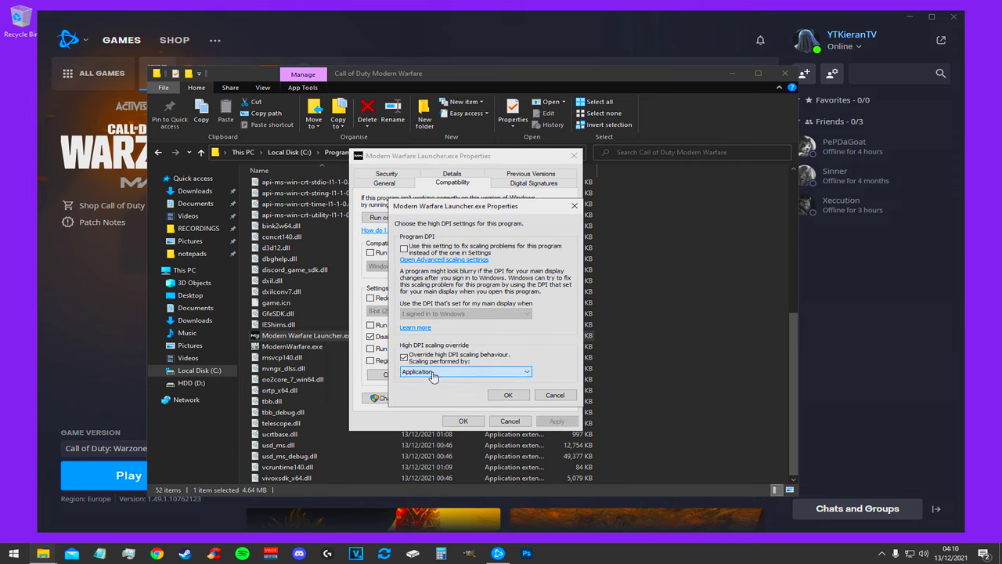
{"action": "left_click", "coordinate": [508, 395]}
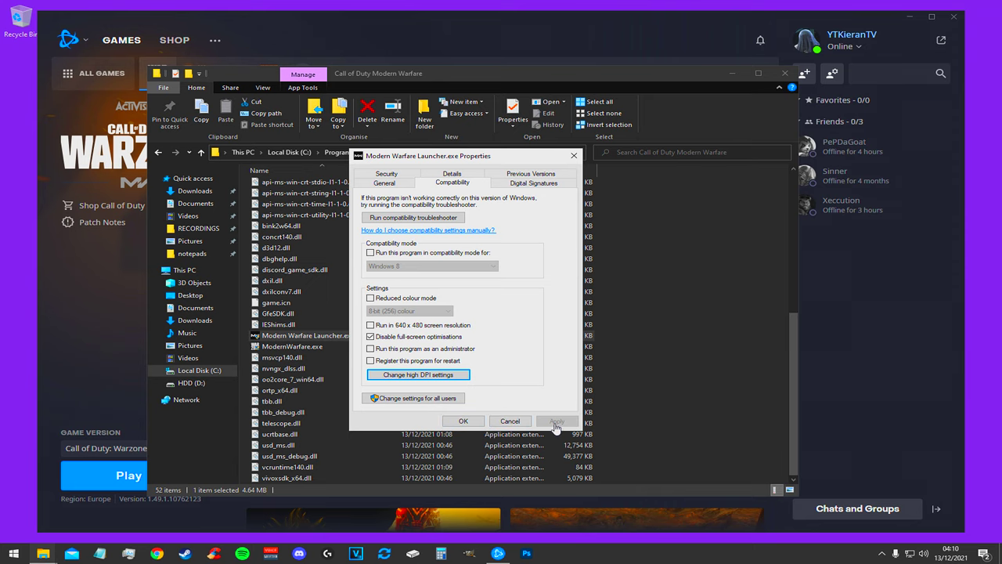
{"action": "left_click", "coordinate": [462, 421]}
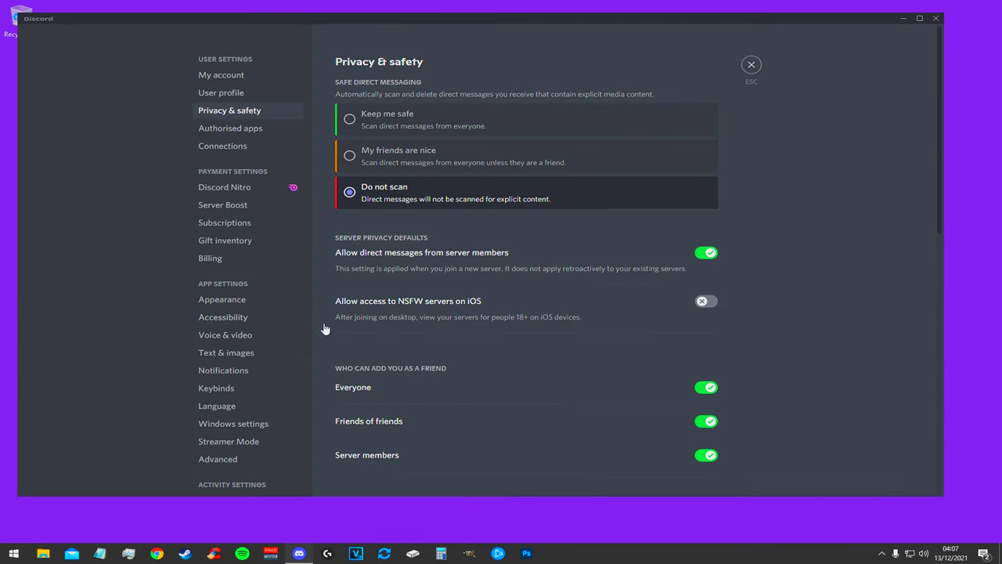
In Discord, examine the Voice & video settings, including H.264 Hardware acceleration, and open the Advanced settings
{"action": "left_click", "coordinate": [230, 341]}
{"action": "scroll", "coordinate": [517, 328], "scroll_direction": "down", "scroll_amount": 10}
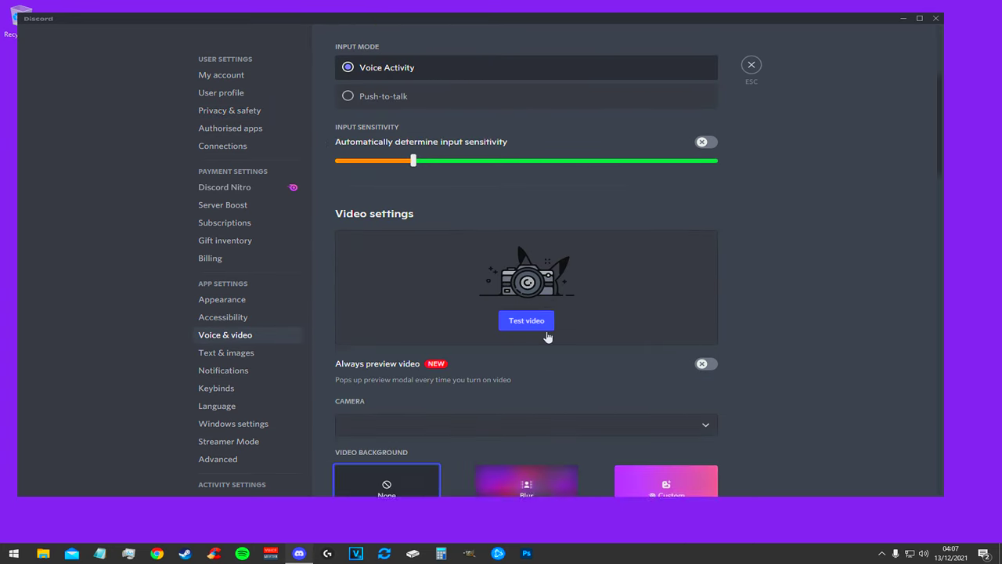
{"action": "scroll", "coordinate": [514, 331], "scroll_direction": "down", "scroll_amount": 2}
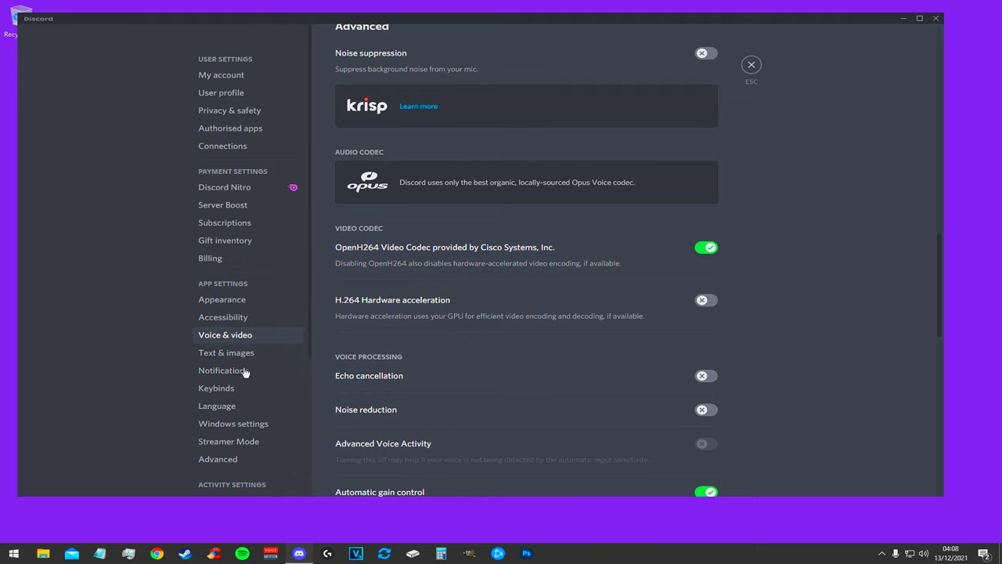
{"action": "scroll", "coordinate": [234, 367], "scroll_direction": "down", "scroll_amount": 1}
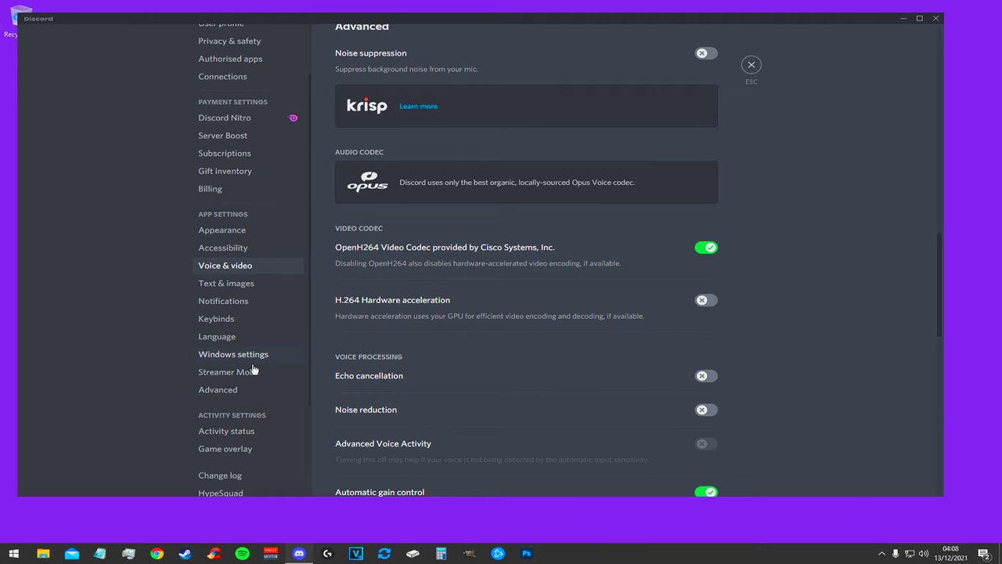
{"action": "left_click", "coordinate": [219, 392]}
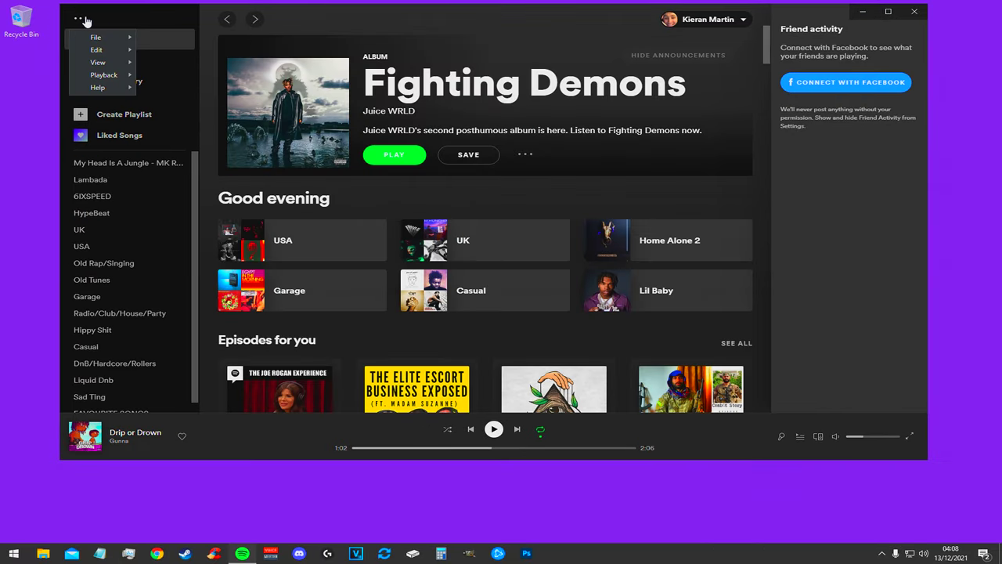
Switch to Spotify and check its Hardware Acceleration view option
{"action": "mouse_move", "coordinate": [95, 53]}
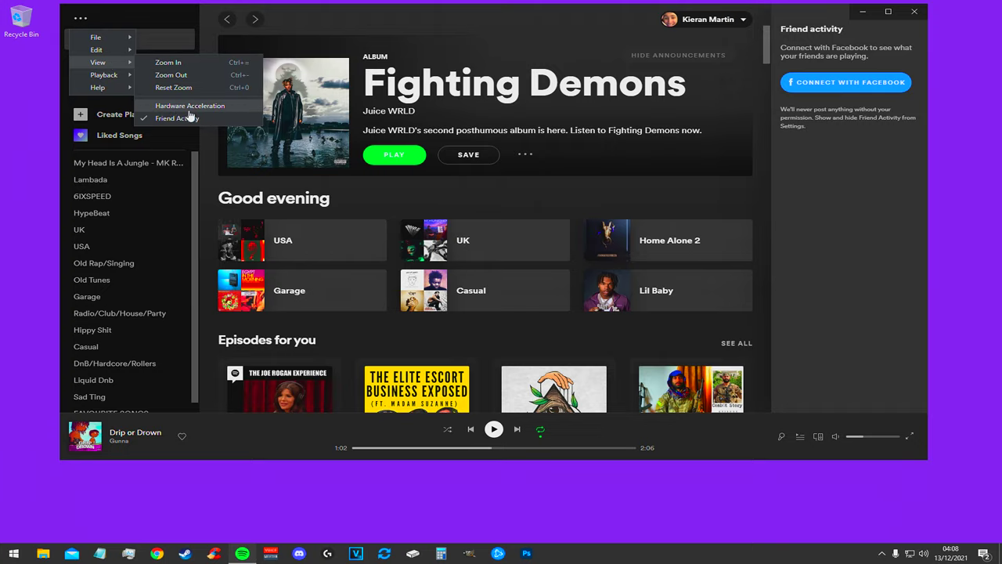
{"action": "left_click", "coordinate": [187, 109]}
Switch to Chrome, check the hardware acceleration option in the System settings, and close the tabs
{"action": "left_click", "coordinate": [164, 557]}
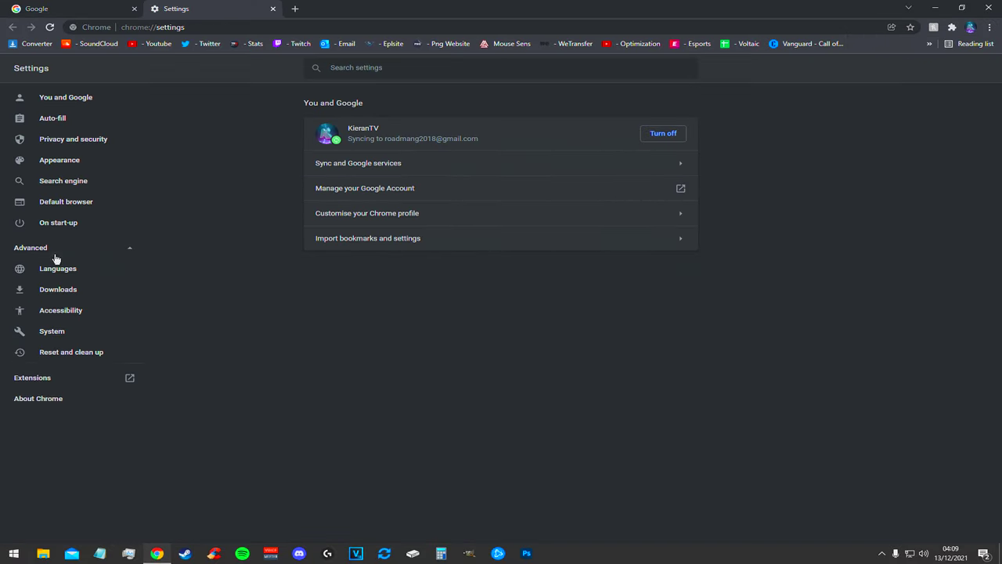
{"action": "left_click", "coordinate": [49, 338]}
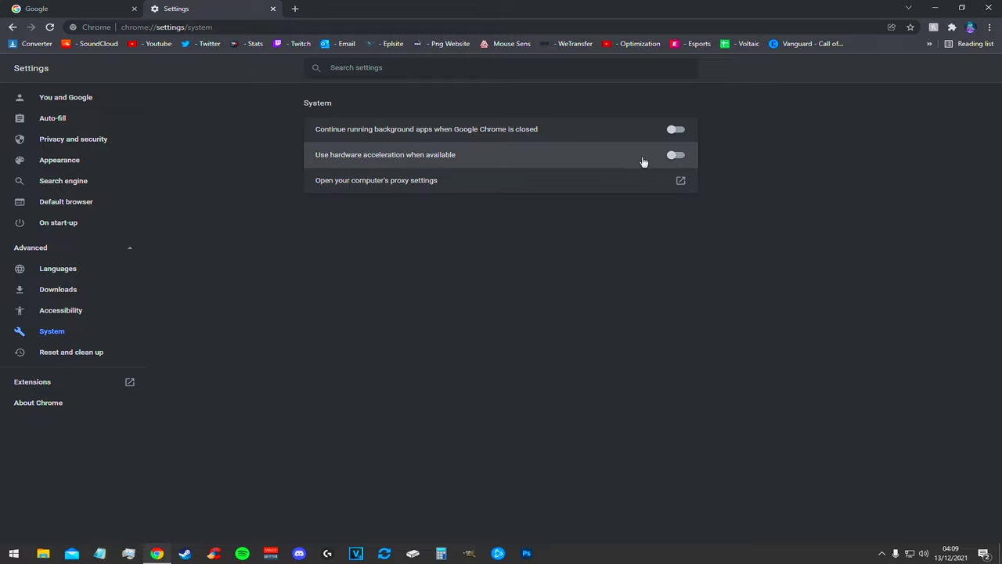
{"action": "left_click", "coordinate": [134, 9]}
{"action": "left_click", "coordinate": [134, 9]}
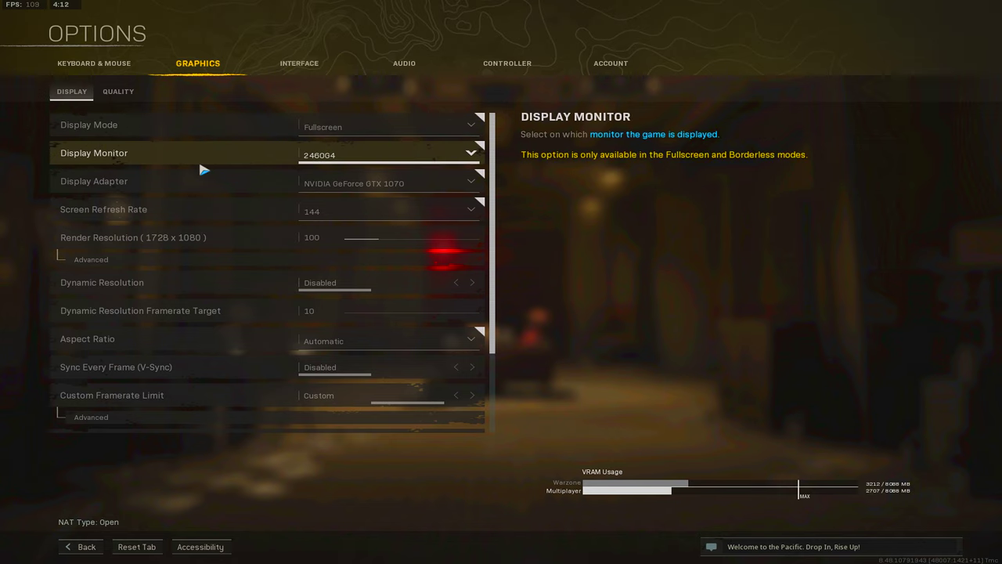
In Warzone's graphics options, set Screen Refresh Rate to 144 and check the display resolution under Render Resolution's advanced options
{"action": "left_click", "coordinate": [333, 212]}
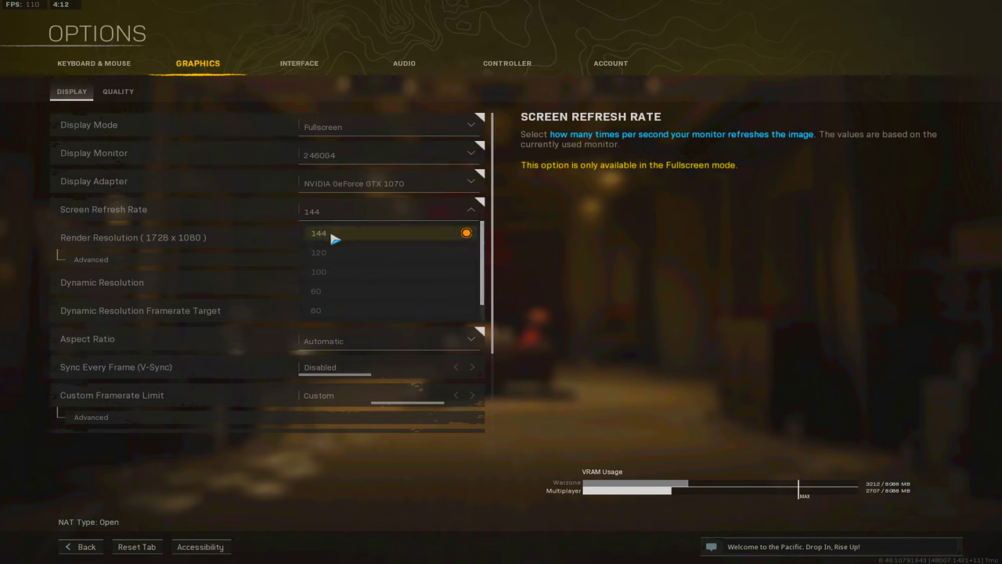
{"action": "left_click", "coordinate": [334, 235]}
{"action": "left_click", "coordinate": [317, 259]}
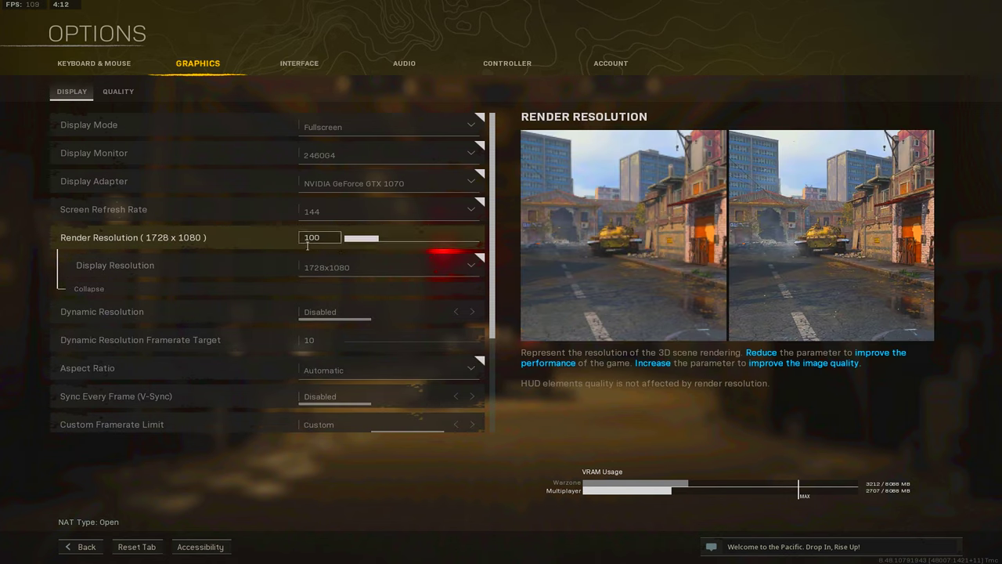
{"action": "left_click", "coordinate": [347, 289]}
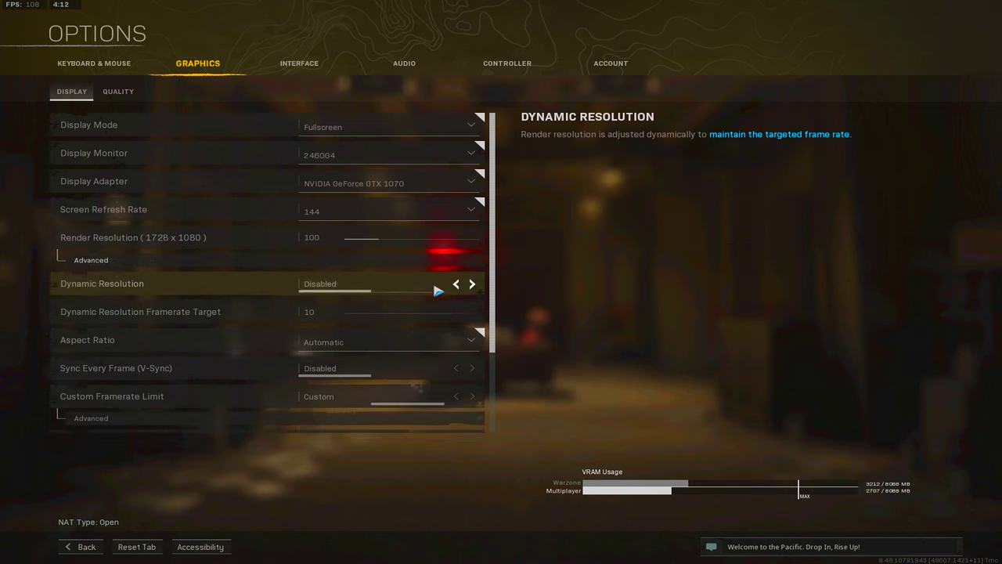
Examine the remaining display options through NVIDIA Reflex Low Latency, and open the Quality graphics settings
{"action": "scroll", "coordinate": [439, 278], "scroll_direction": "down", "scroll_amount": 2}
{"action": "scroll", "coordinate": [273, 279], "scroll_direction": "down", "scroll_amount": 1}
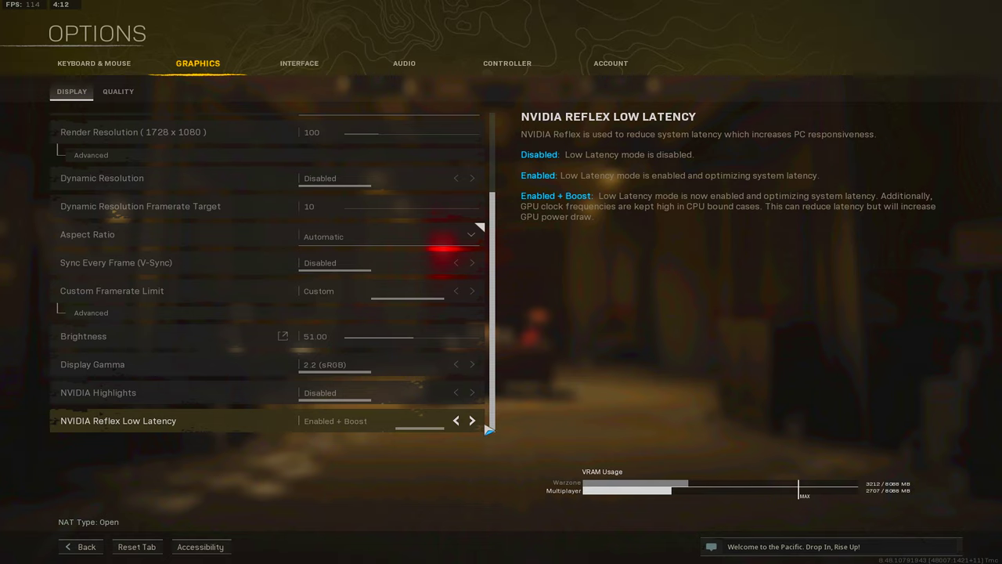
{"action": "left_click", "coordinate": [125, 94]}
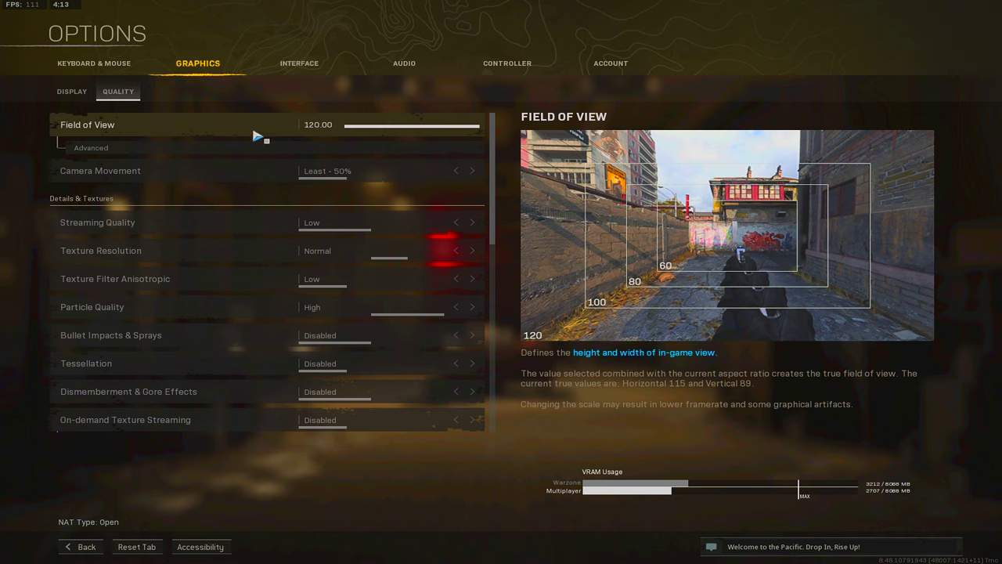
Examine the Field of View setting together with its advanced ADS Field of View option
{"action": "left_click", "coordinate": [339, 152]}
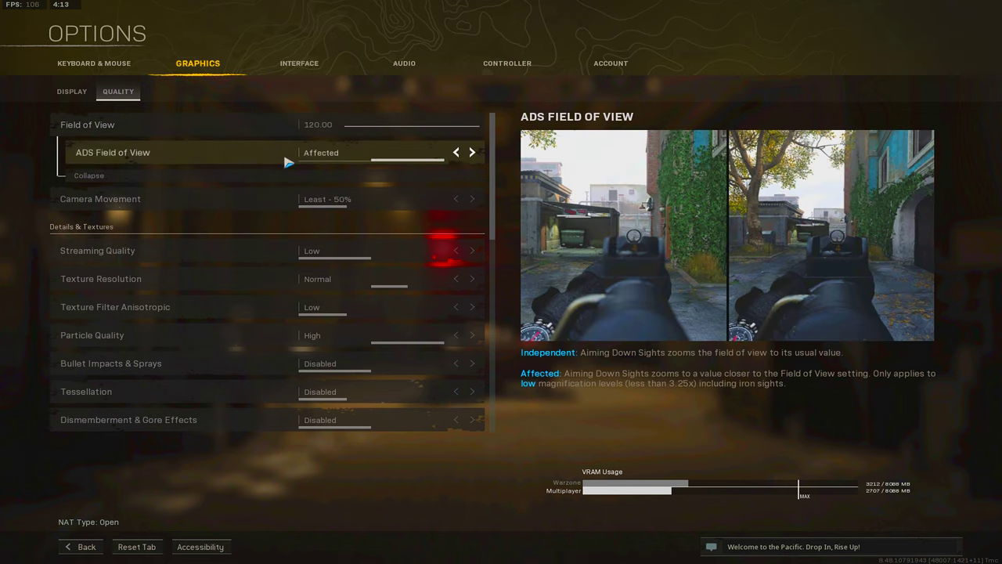
{"action": "left_click", "coordinate": [344, 177]}
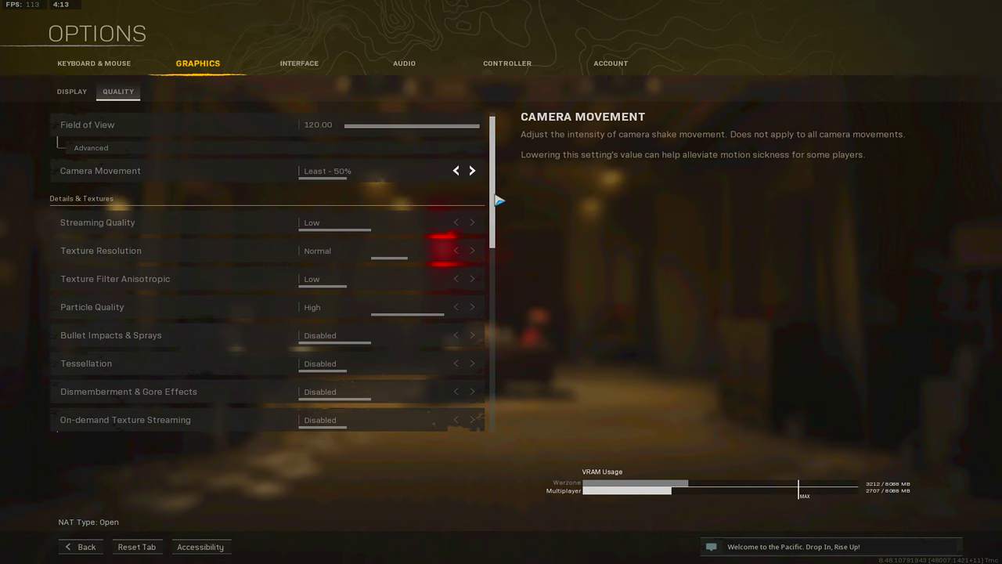
{"action": "left_click", "coordinate": [374, 149]}
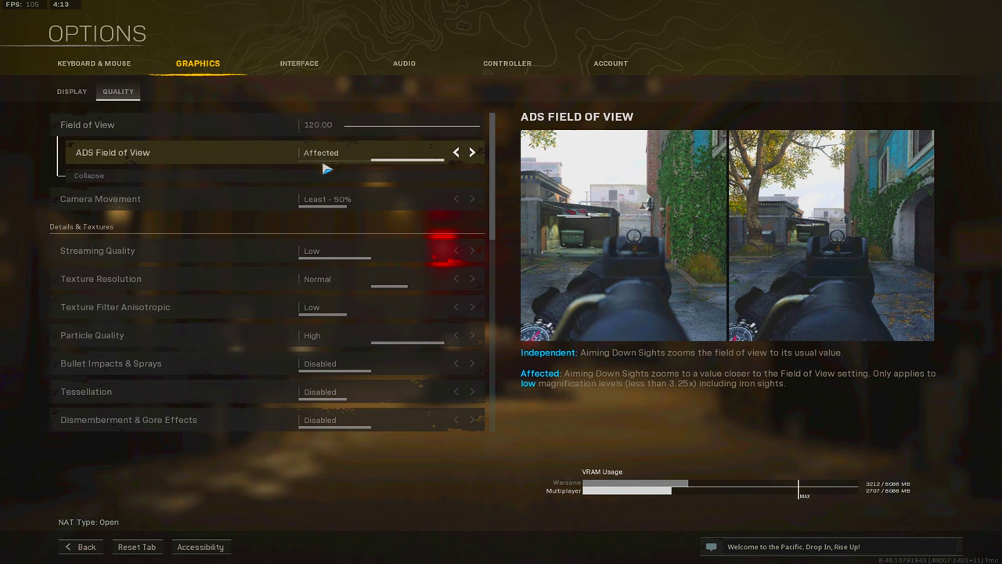
{"action": "left_click", "coordinate": [430, 174]}
{"action": "left_click", "coordinate": [331, 149]}
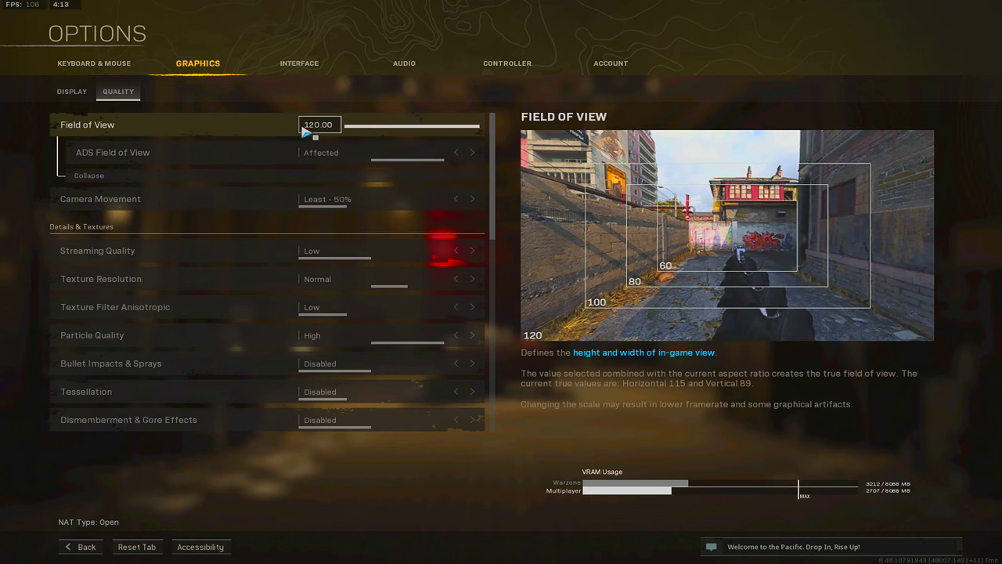
{"action": "left_click", "coordinate": [324, 172]}
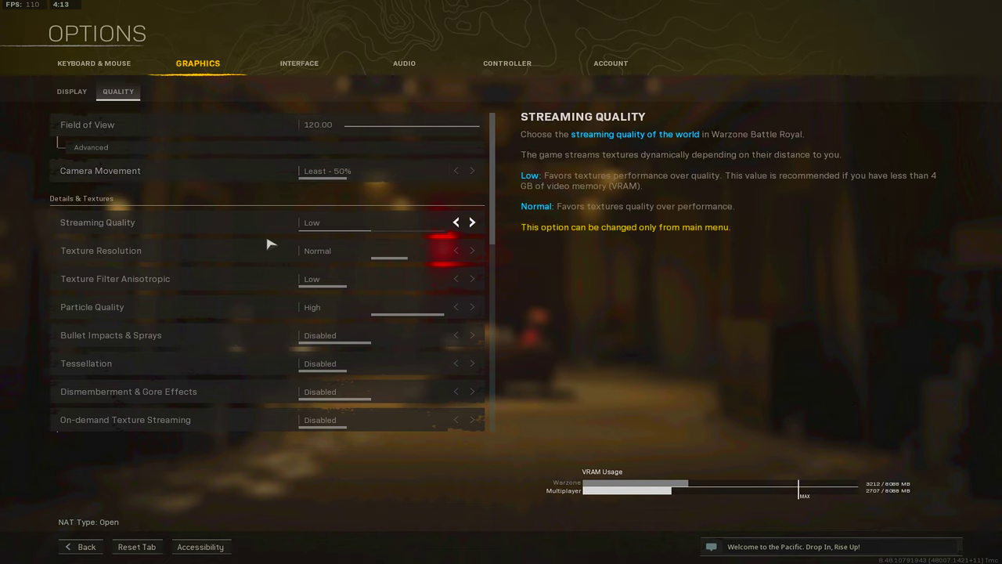
Try other Texture Filter Anisotropic levels in Details & Textures and return the option to Low
{"action": "scroll", "coordinate": [258, 235], "scroll_direction": "down", "scroll_amount": 1}
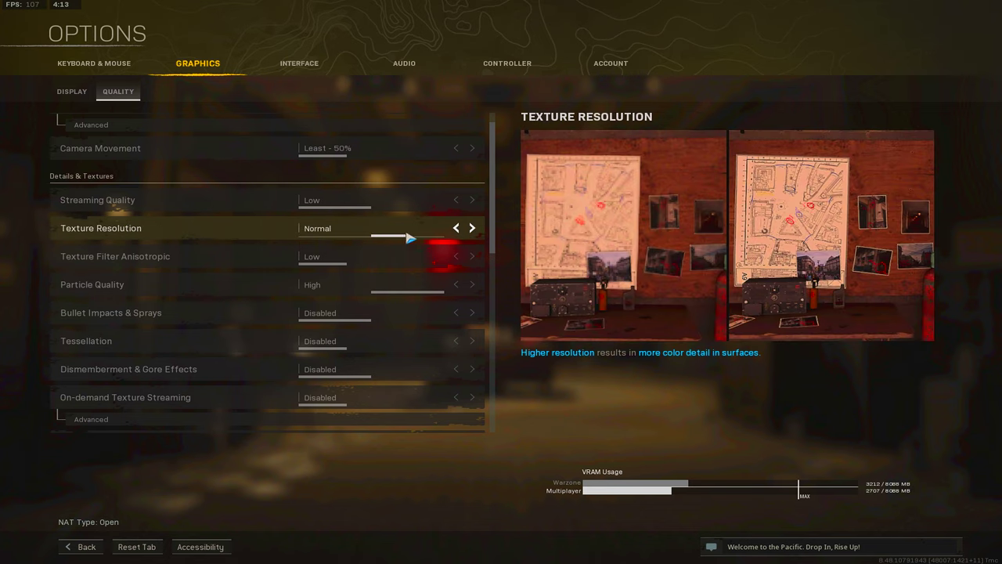
{"action": "scroll", "coordinate": [408, 237], "scroll_direction": "down", "scroll_amount": 1}
{"action": "scroll", "coordinate": [396, 236], "scroll_direction": "up", "scroll_amount": 2}
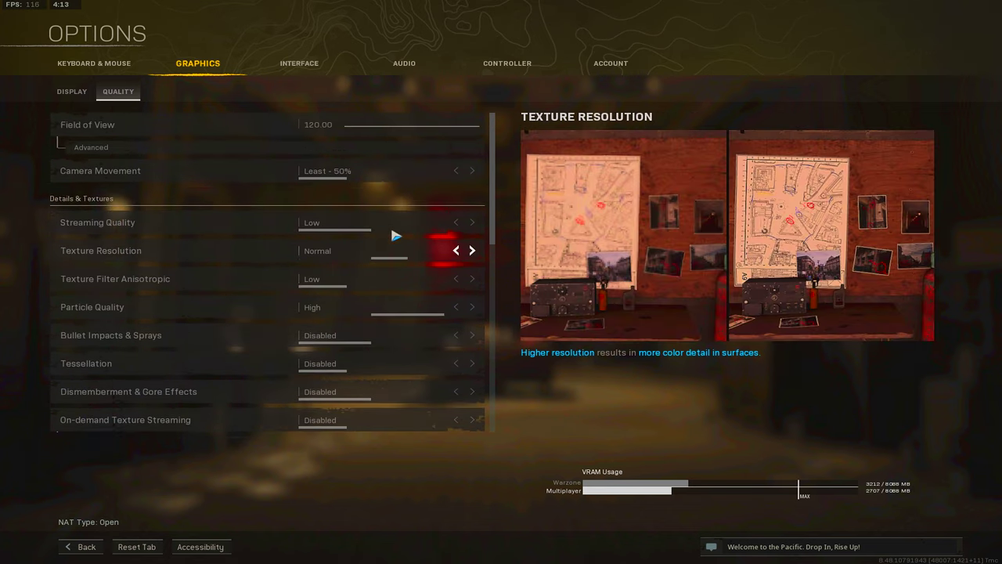
{"action": "scroll", "coordinate": [392, 253], "scroll_direction": "down", "scroll_amount": 1}
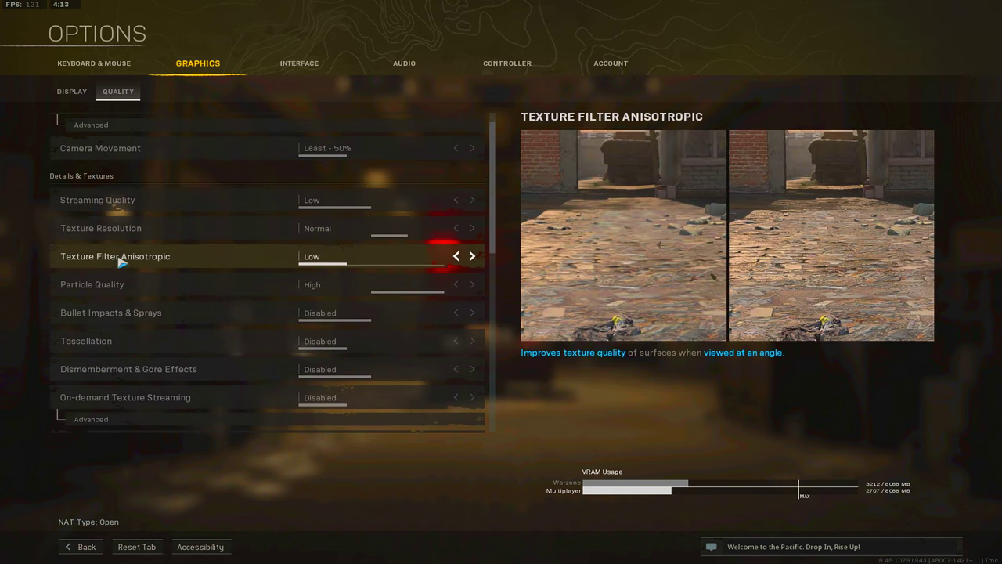
{"action": "left_click", "coordinate": [474, 265]}
{"action": "left_click", "coordinate": [472, 259]}
{"action": "double_click", "coordinate": [459, 257]}
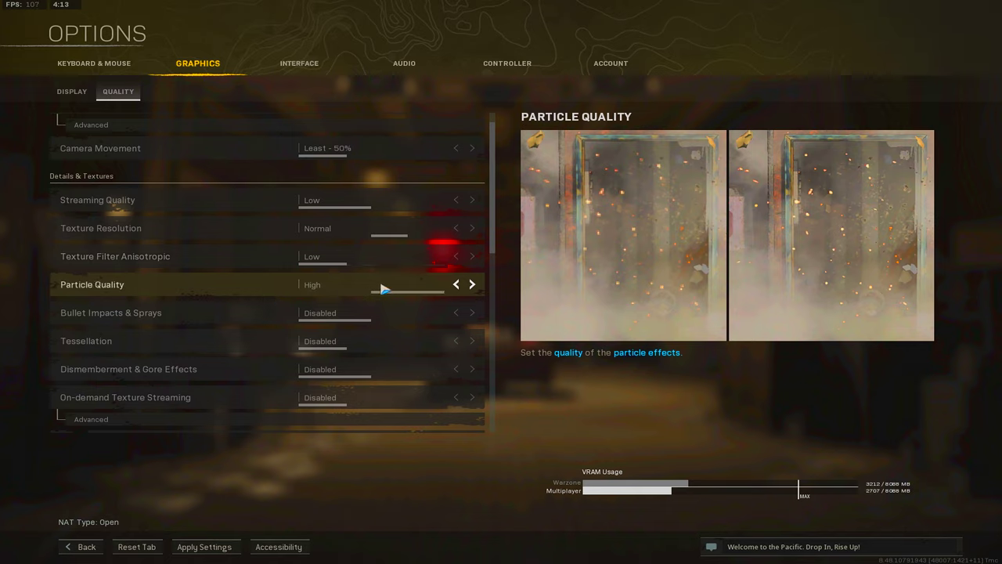
Switch On-demand Texture Streaming to Standard Quality to view its sub-options, and return it to Disabled
{"action": "scroll", "coordinate": [258, 285], "scroll_direction": "down", "scroll_amount": 1}
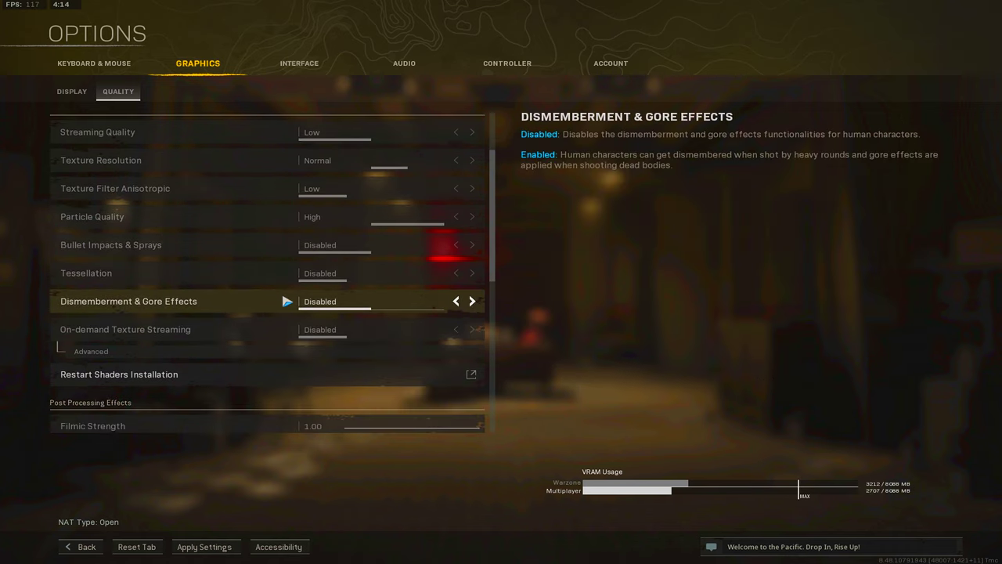
{"action": "scroll", "coordinate": [286, 298], "scroll_direction": "down", "scroll_amount": 1}
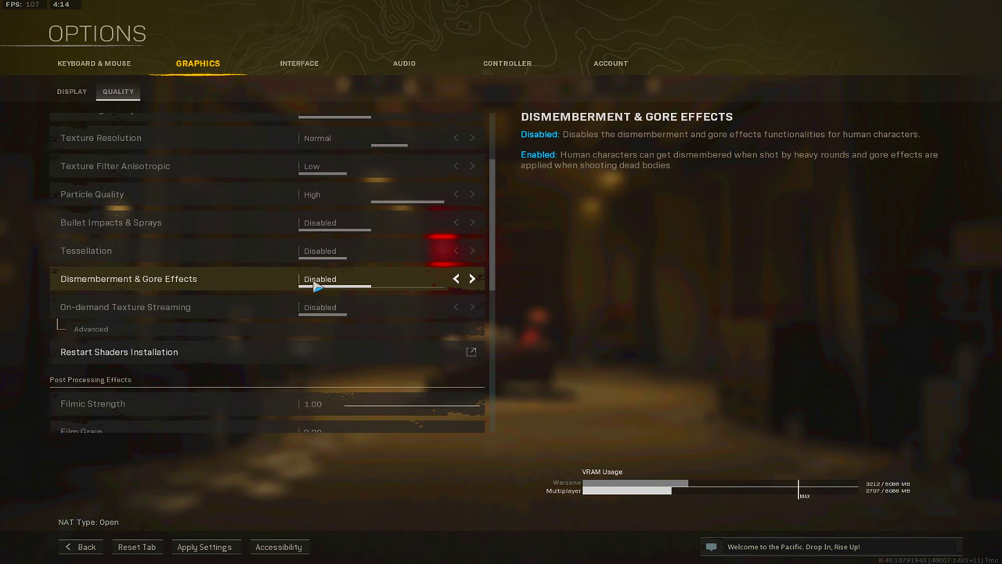
{"action": "left_click", "coordinate": [181, 309]}
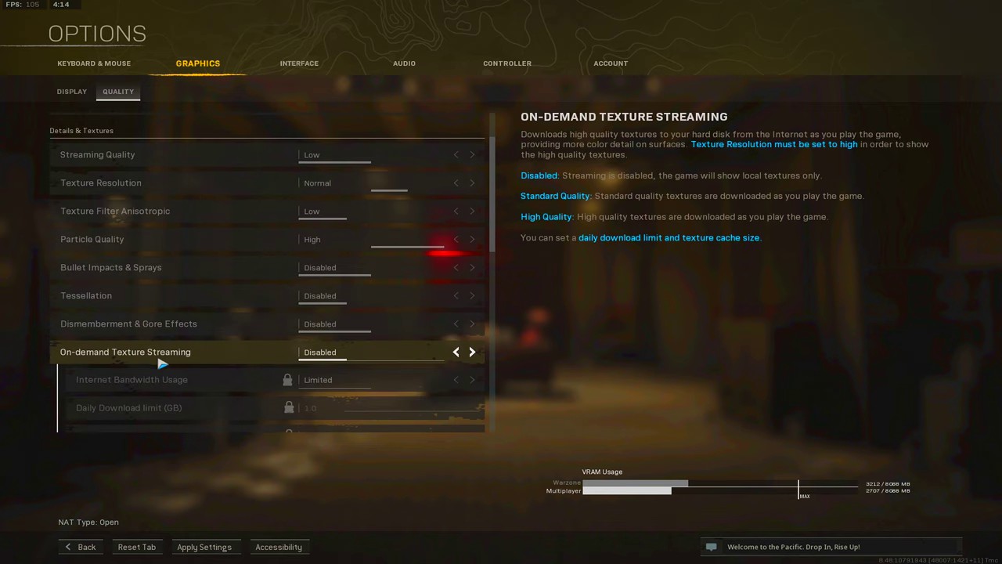
{"action": "left_click", "coordinate": [474, 352]}
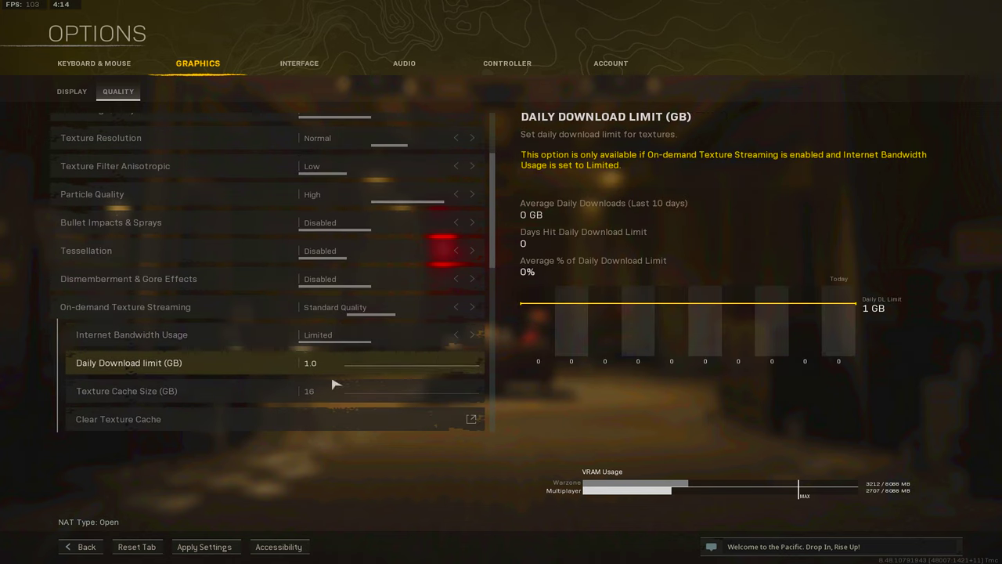
{"action": "left_click", "coordinate": [457, 308]}
{"action": "scroll", "coordinate": [452, 352], "scroll_direction": "down", "scroll_amount": 3}
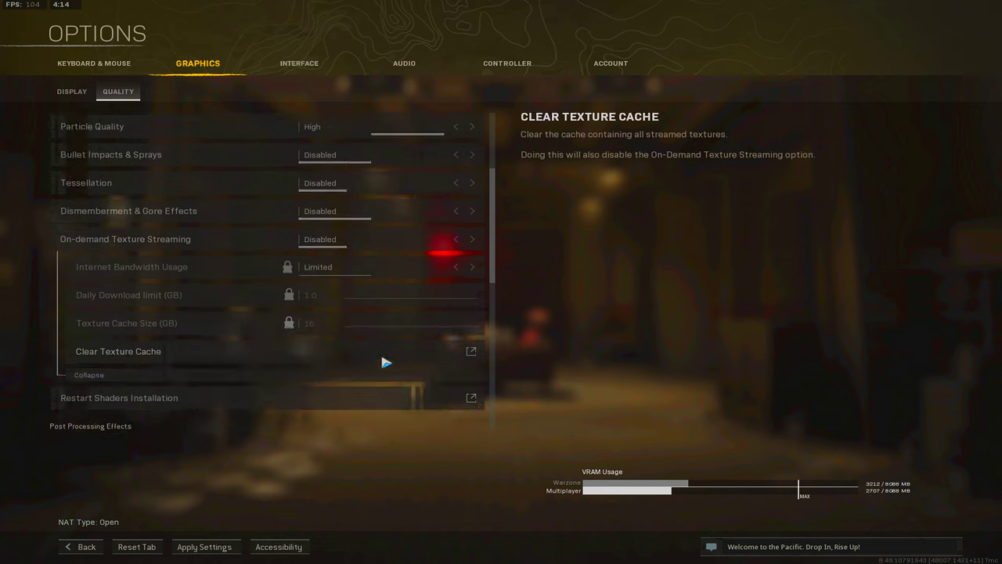
{"action": "left_click", "coordinate": [183, 220]}
{"action": "left_click", "coordinate": [522, 283]}
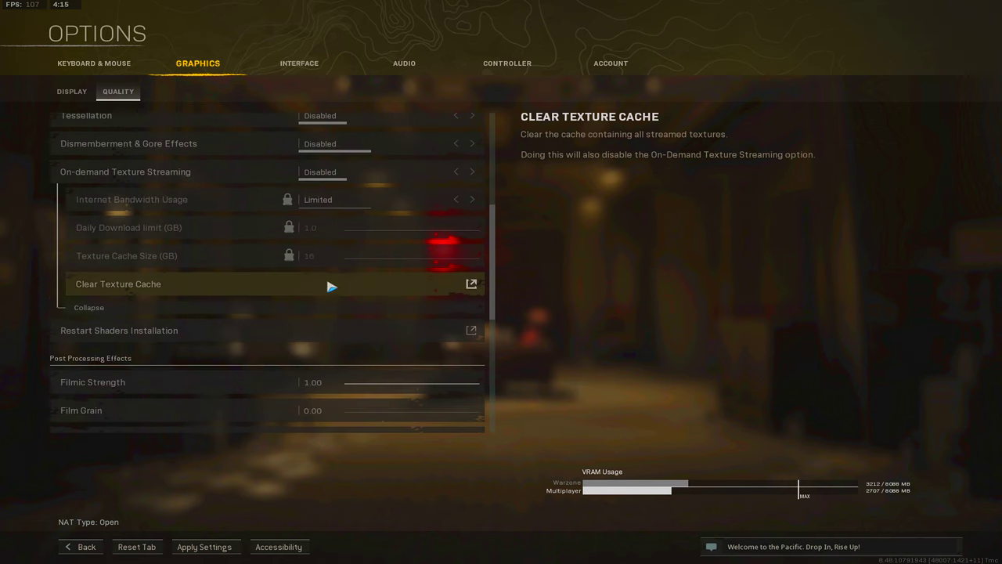
Try higher Shadow Map Resolution levels in Shadow & Lighting and return the option to Low
{"action": "scroll", "coordinate": [332, 284], "scroll_direction": "down", "scroll_amount": 4}
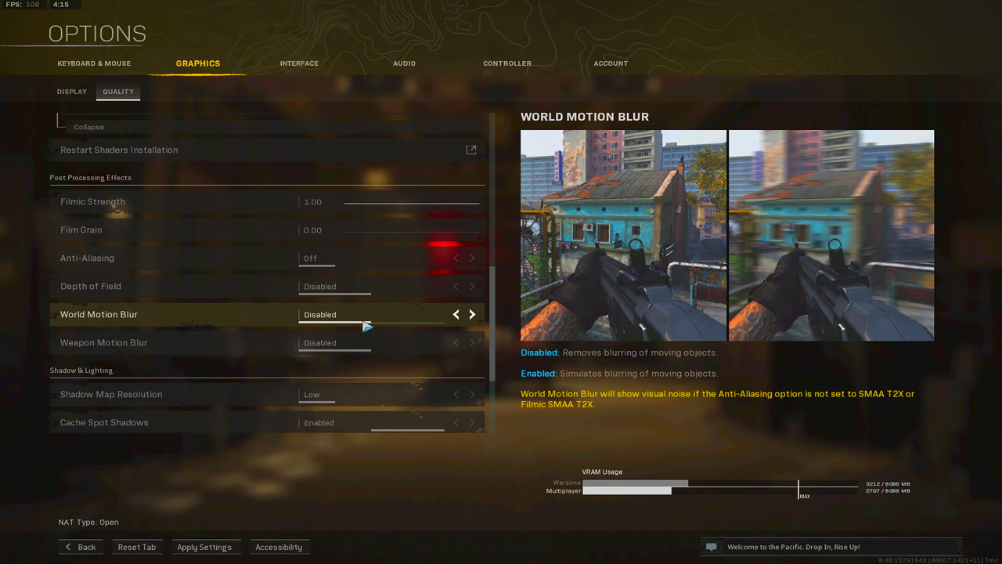
{"action": "scroll", "coordinate": [382, 317], "scroll_direction": "down", "scroll_amount": 3}
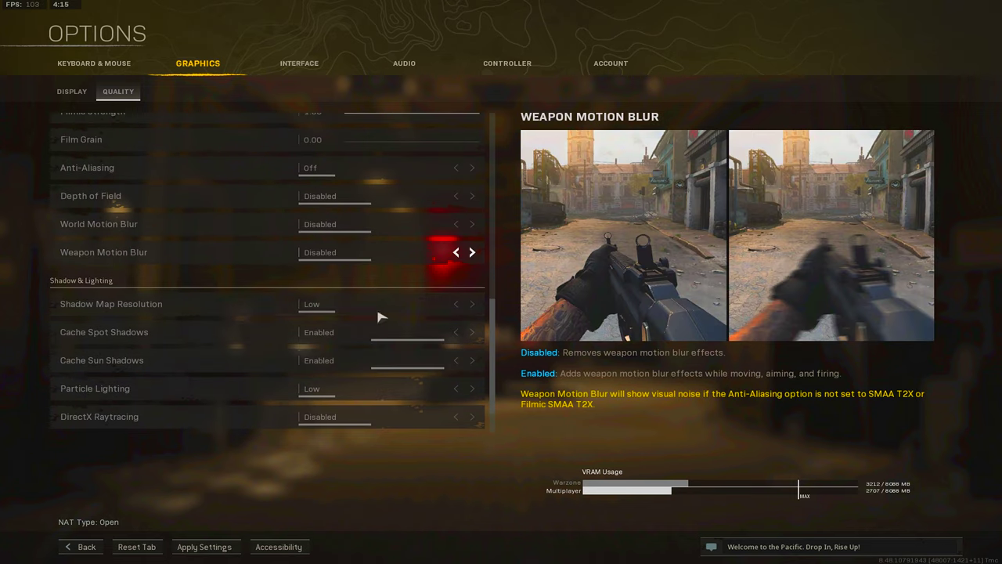
{"action": "scroll", "coordinate": [402, 317], "scroll_direction": "down", "scroll_amount": 1}
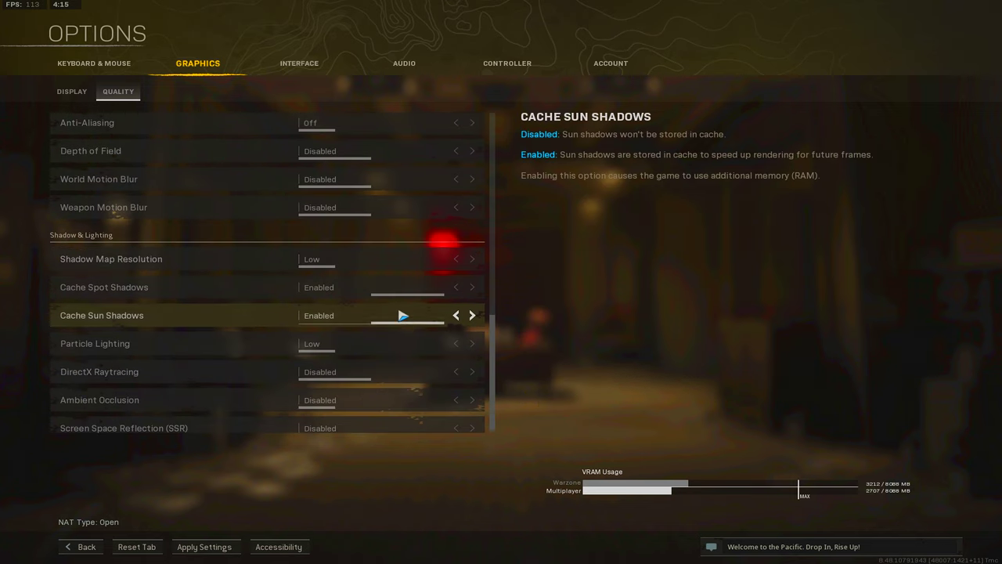
{"action": "left_click", "coordinate": [472, 259]}
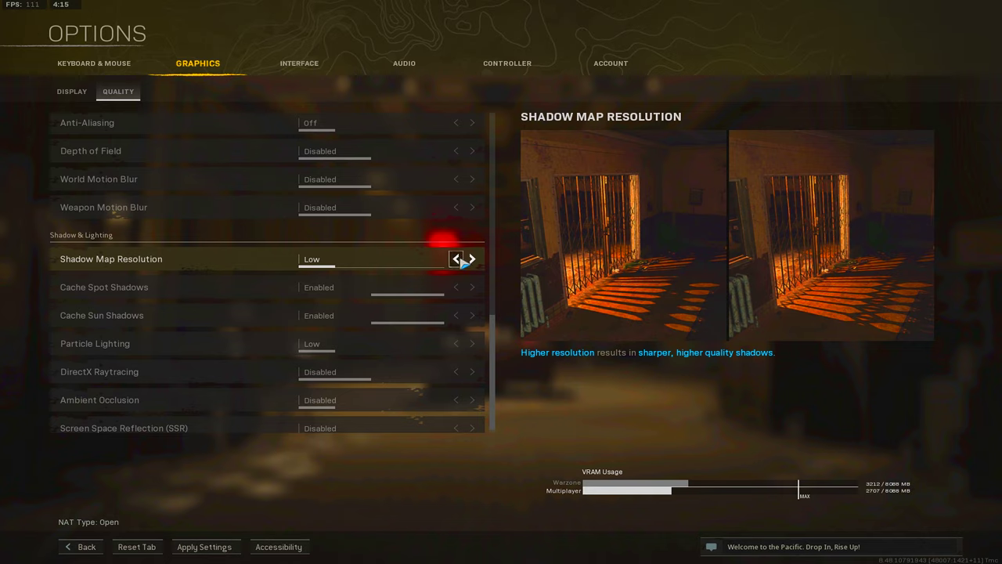
{"action": "left_click", "coordinate": [472, 259]}
{"action": "left_click", "coordinate": [472, 259]}
{"action": "left_click", "coordinate": [472, 259]}
{"action": "left_click", "coordinate": [457, 260]}
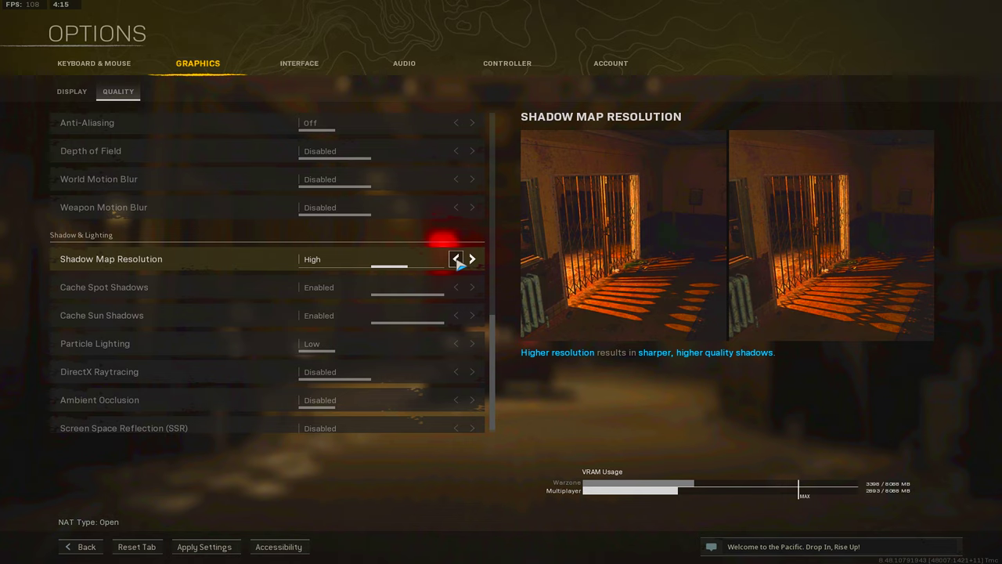
{"action": "left_click", "coordinate": [457, 259]}
{"action": "left_click", "coordinate": [457, 259]}
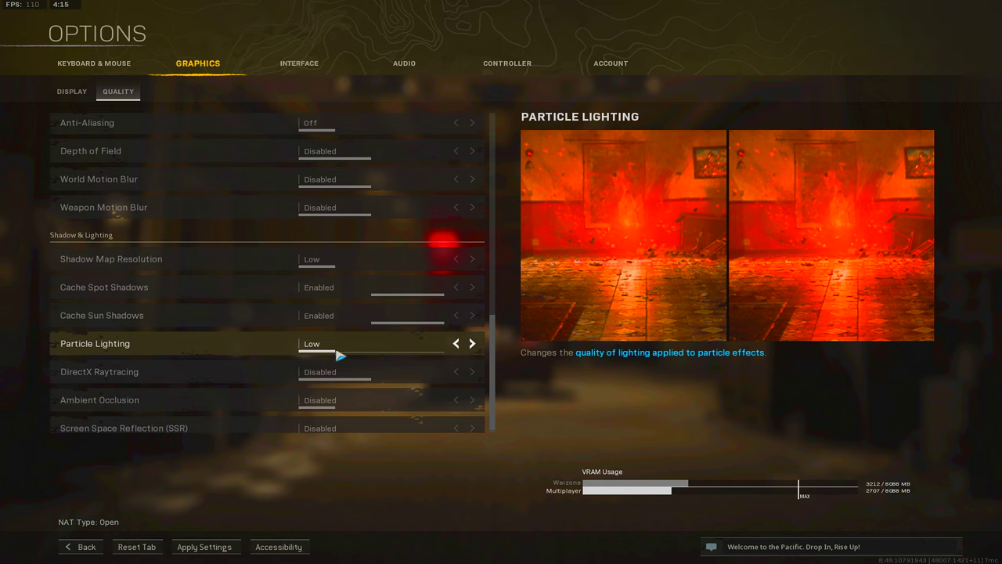
{"action": "scroll", "coordinate": [327, 368], "scroll_direction": "down", "scroll_amount": 1}
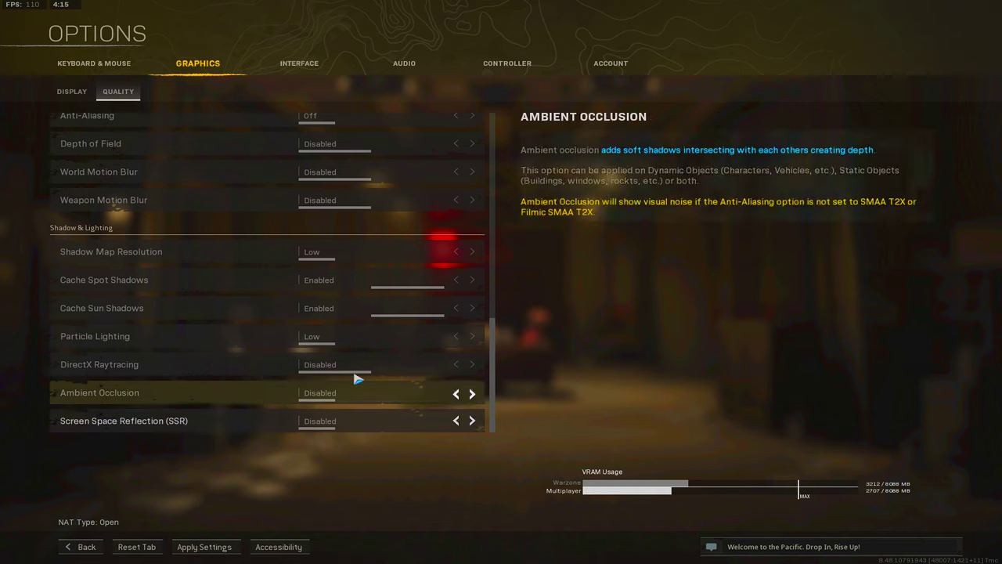
In the Interface settings, preview Tritanopia as the Colorblind Type and return it to Deuteranopia
{"action": "left_click", "coordinate": [303, 70]}
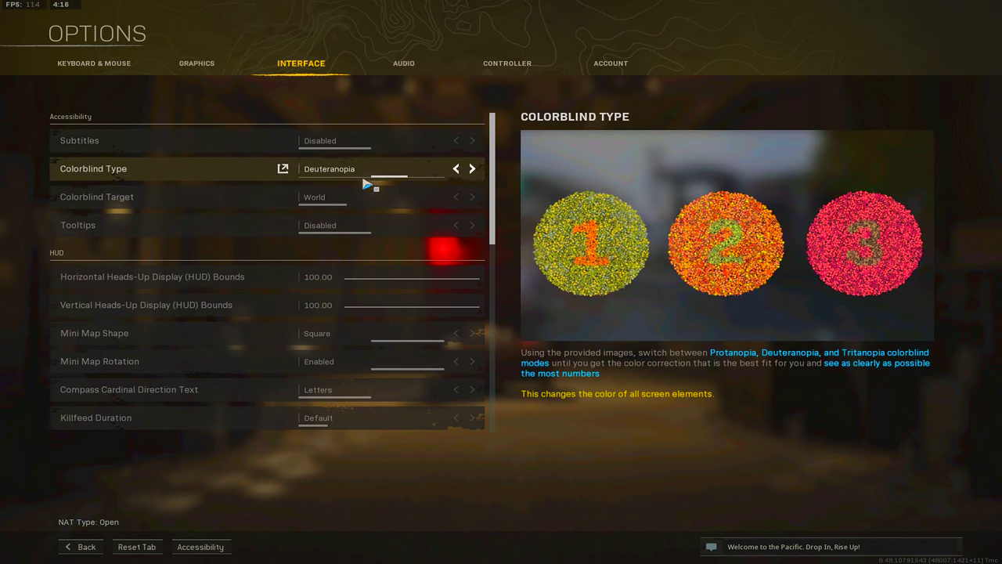
{"action": "left_click", "coordinate": [472, 168]}
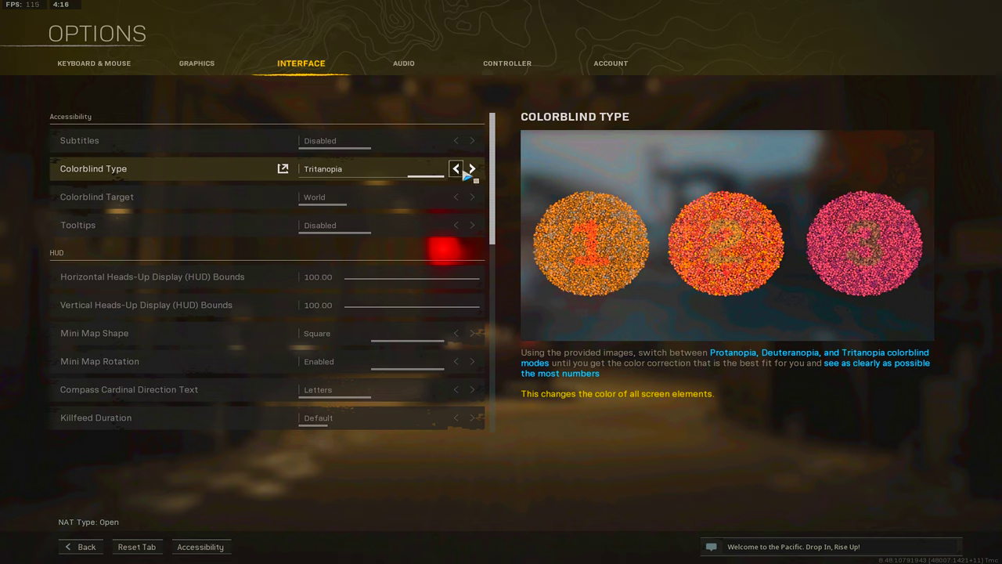
{"action": "left_click", "coordinate": [462, 170]}
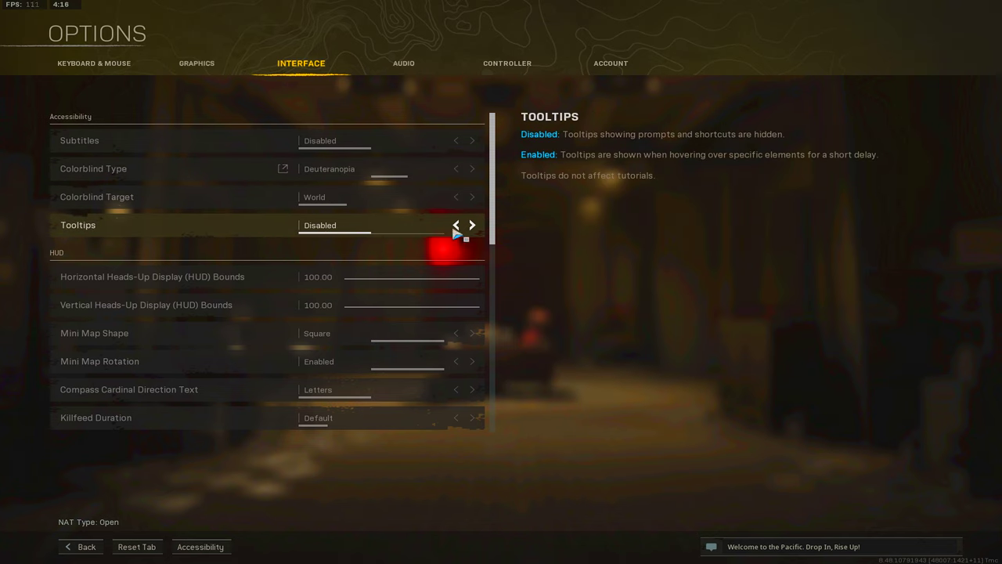
{"action": "scroll", "coordinate": [284, 238], "scroll_direction": "down", "scroll_amount": 3}
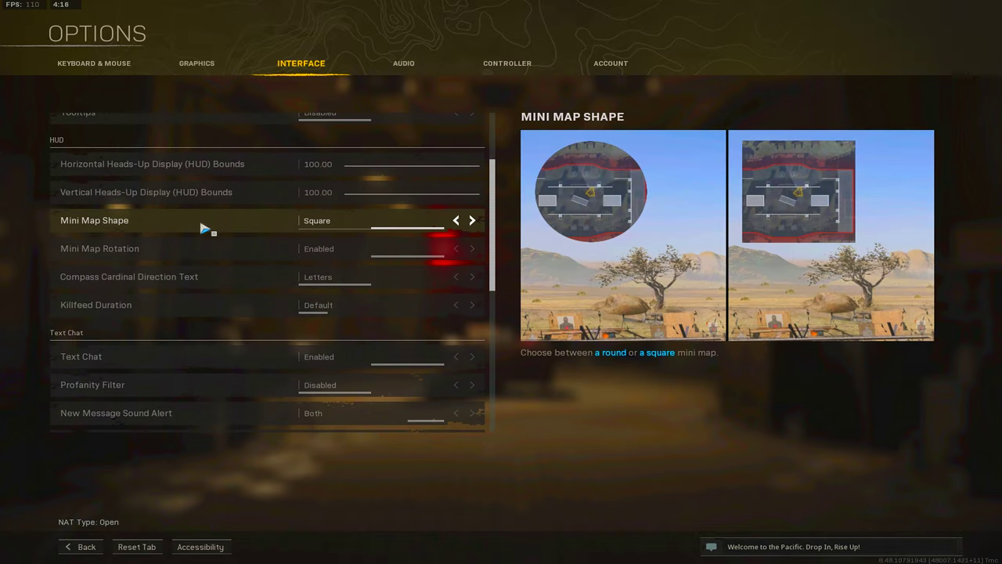
In the Audio settings, check Audio Mix and Effects Volume, and set Master Volume to 22.74
{"action": "left_click", "coordinate": [404, 66]}
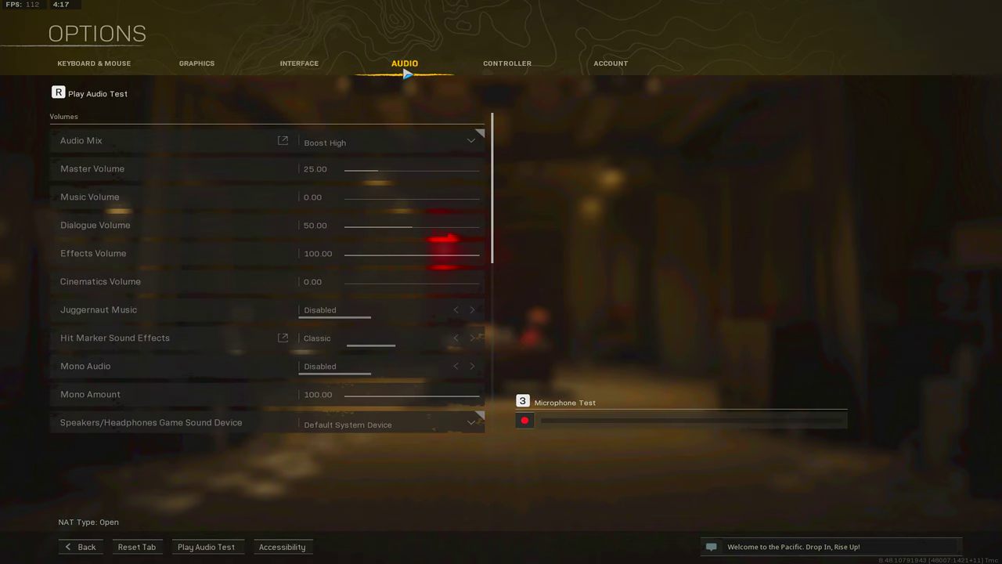
{"action": "left_click", "coordinate": [385, 149]}
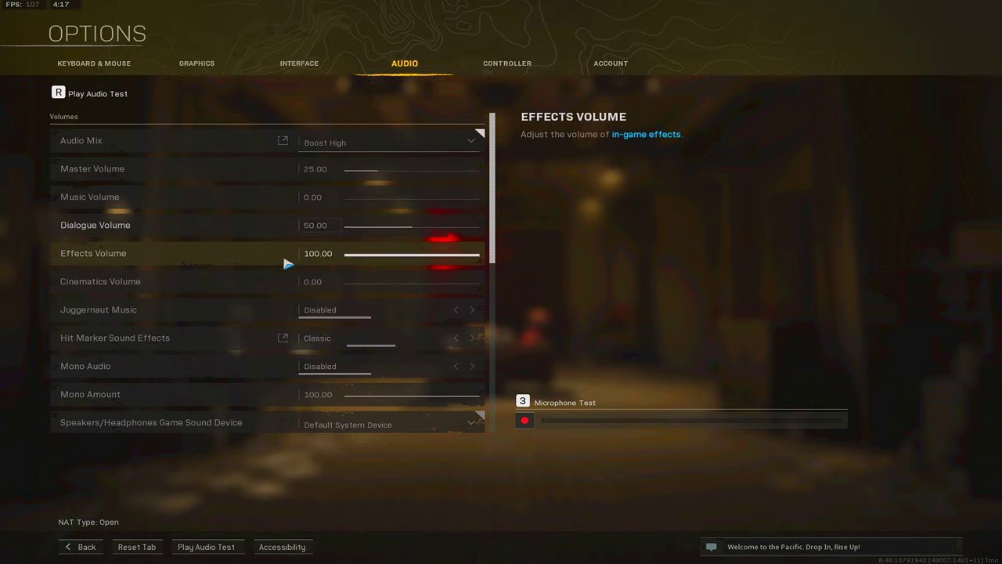
{"action": "scroll", "coordinate": [308, 266], "scroll_direction": "down", "scroll_amount": 1}
{"action": "left_click", "coordinate": [471, 243]}
{"action": "left_click_drag", "start_coordinate": [487, 244], "coordinate": [486, 246]}
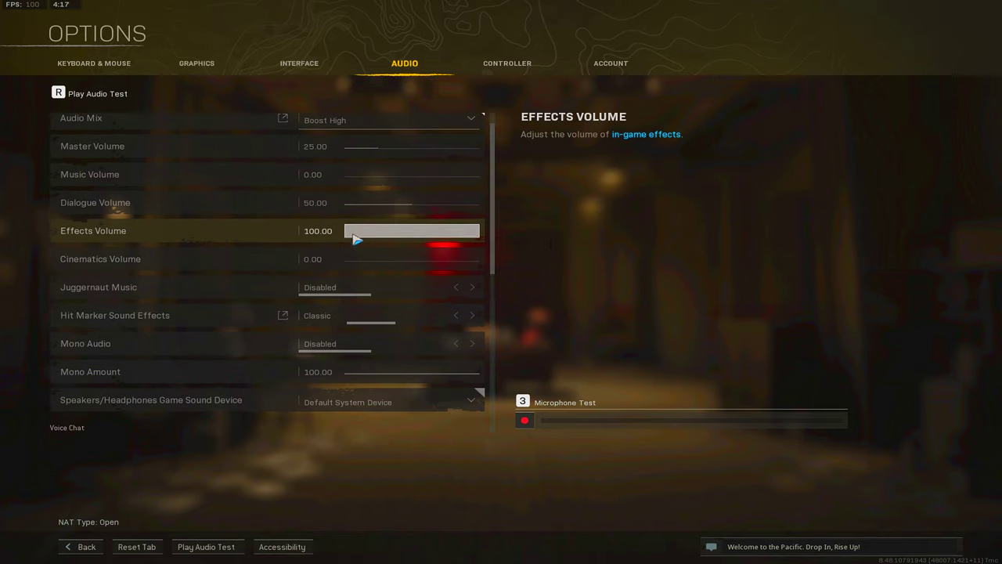
{"action": "scroll", "coordinate": [409, 257], "scroll_direction": "up", "scroll_amount": 1}
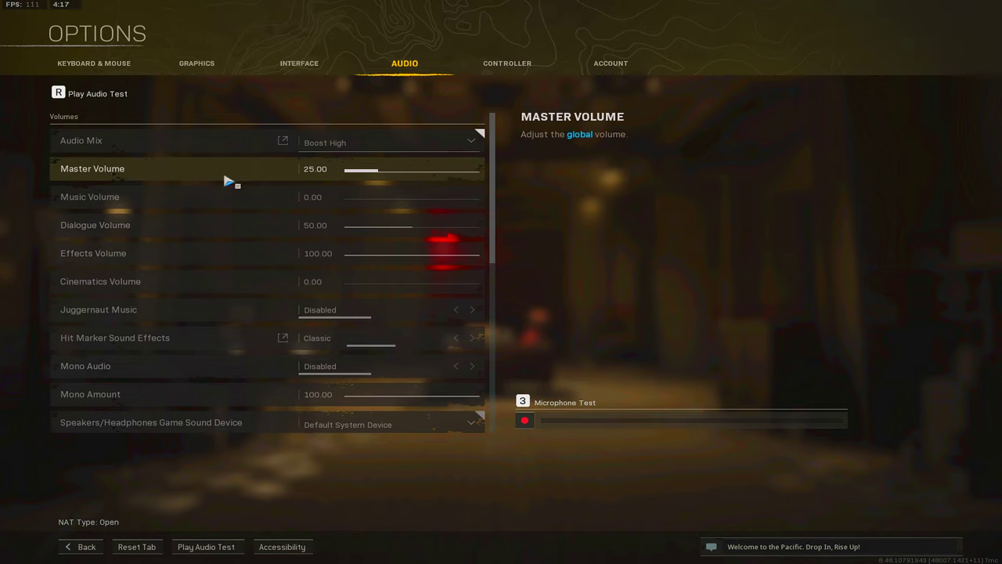
{"action": "left_click_drag", "start_coordinate": [354, 173], "coordinate": [386, 177]}
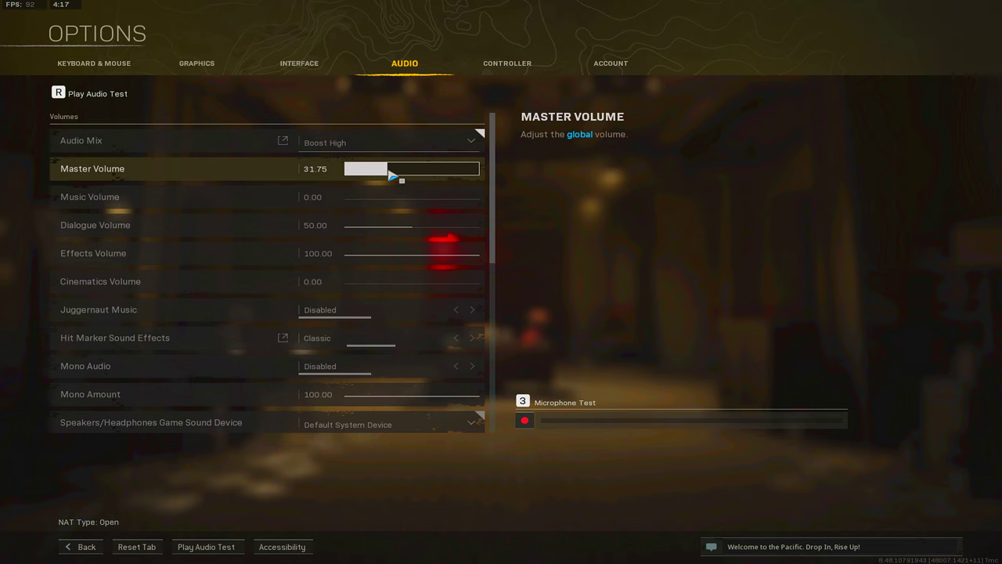
Check the Hit Marker Sound Effects, Mono Audio and remaining audio options, and return to the Play screen
{"action": "scroll", "coordinate": [274, 244], "scroll_direction": "down", "scroll_amount": 2}
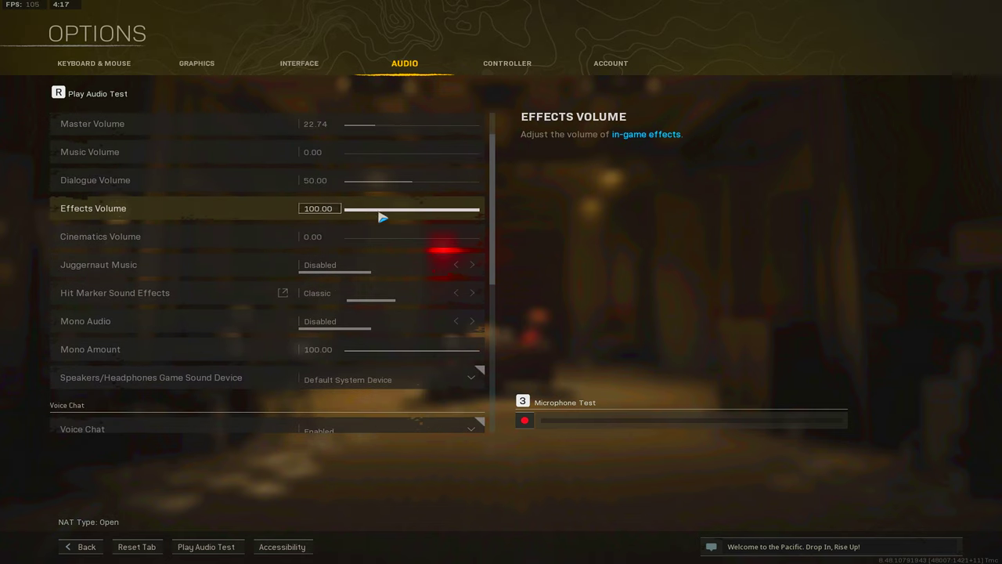
{"action": "scroll", "coordinate": [375, 213], "scroll_direction": "down", "scroll_amount": 2}
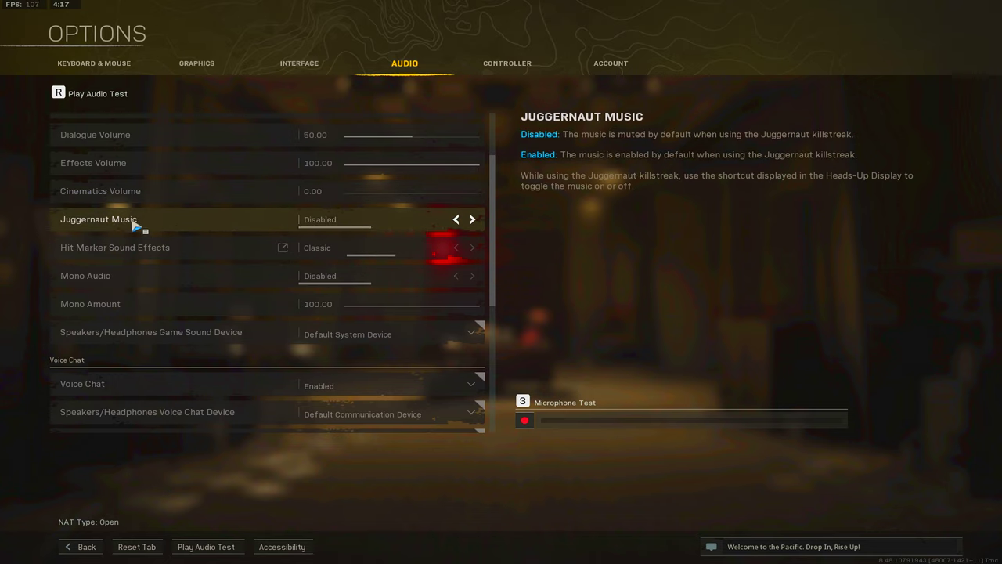
{"action": "left_click", "coordinate": [471, 247]}
{"action": "left_click", "coordinate": [457, 248]}
{"action": "scroll", "coordinate": [333, 278], "scroll_direction": "down", "scroll_amount": 2}
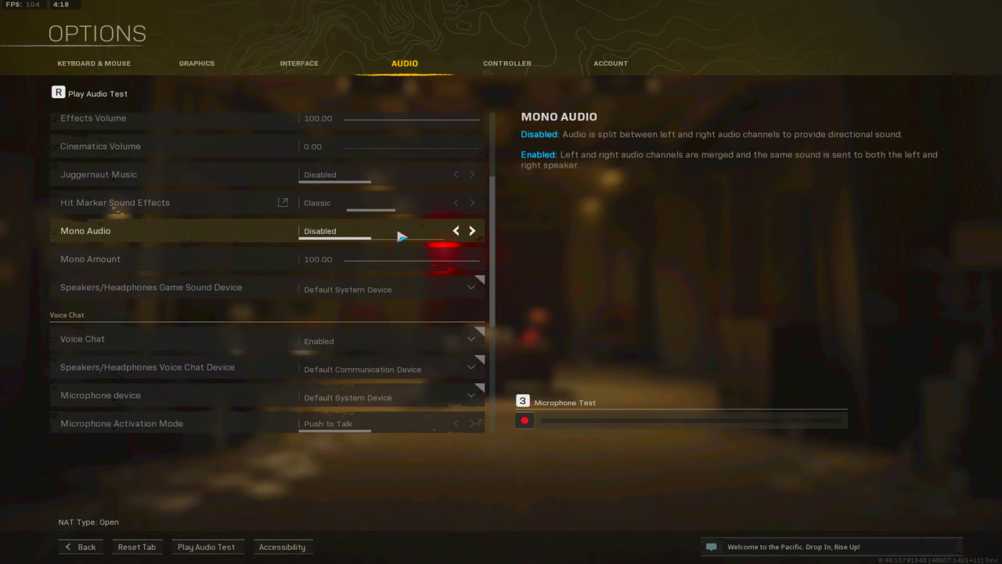
{"action": "left_click", "coordinate": [347, 259]}
{"action": "scroll", "coordinate": [311, 357], "scroll_direction": "down", "scroll_amount": 3}
{"action": "key", "text": "Escape"}
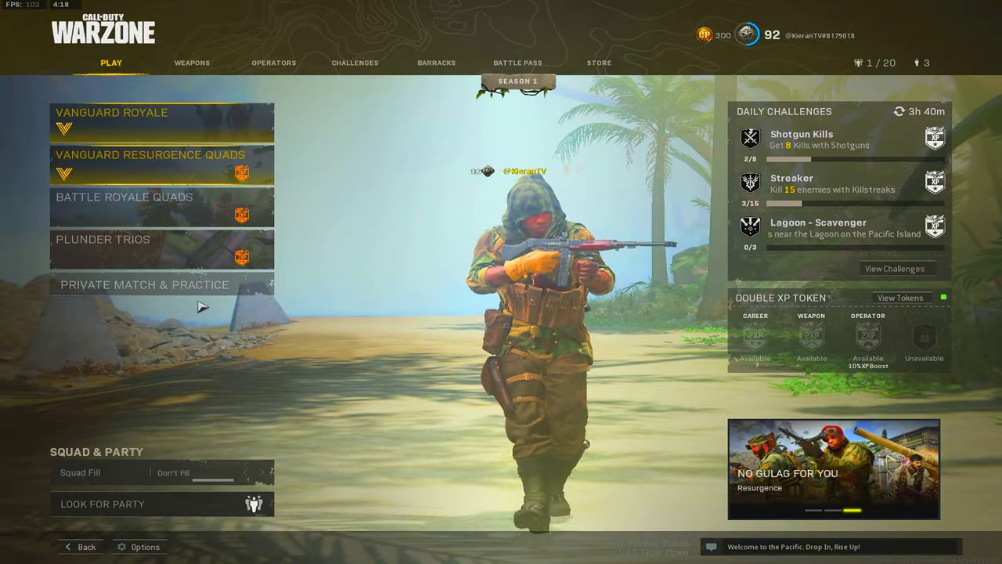